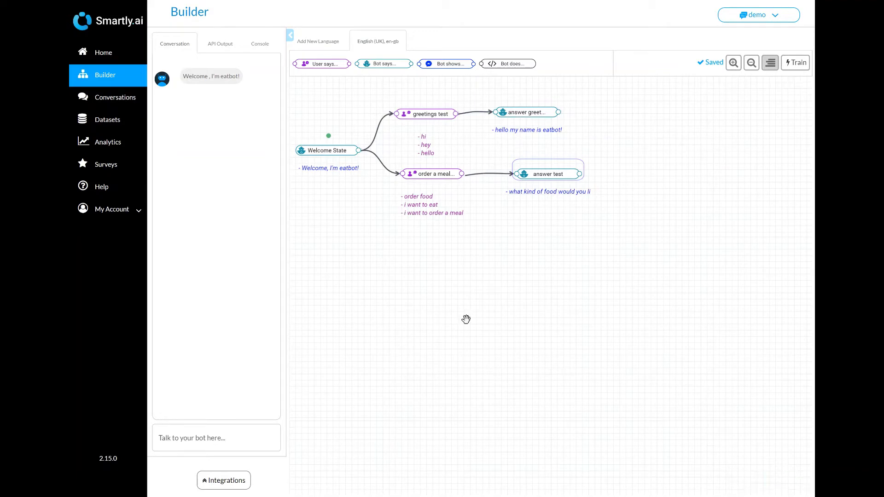
# Step: Test the bot by sending the message "i want to eat" in the test conversation
pyautogui.click(234, 436)
pyautogui.write('i w')
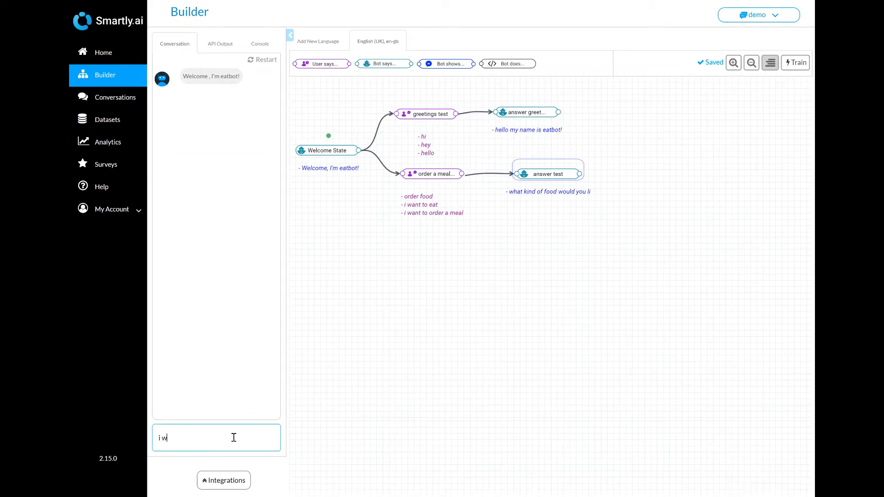
pyautogui.write('ant to eat')
pyautogui.press('Return')
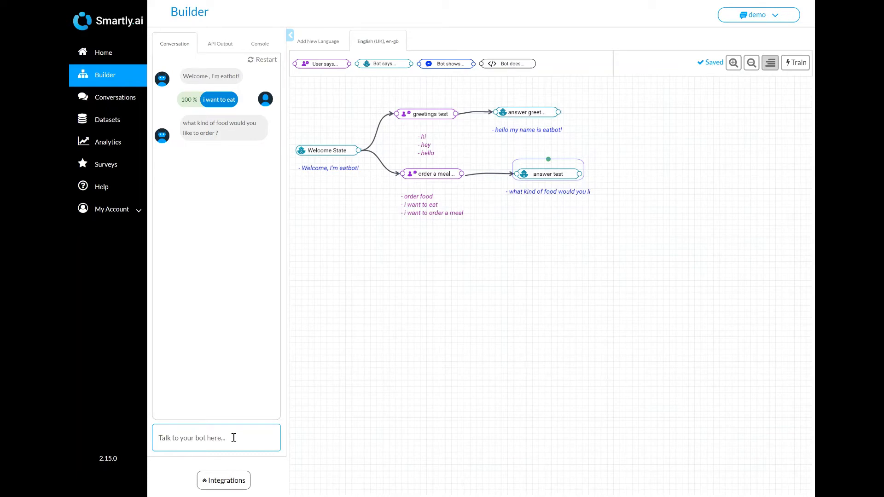
# Step: Add a "Bot shows..." block beside the answer test block and connect answer test to it
pyautogui.moveTo(429, 67)
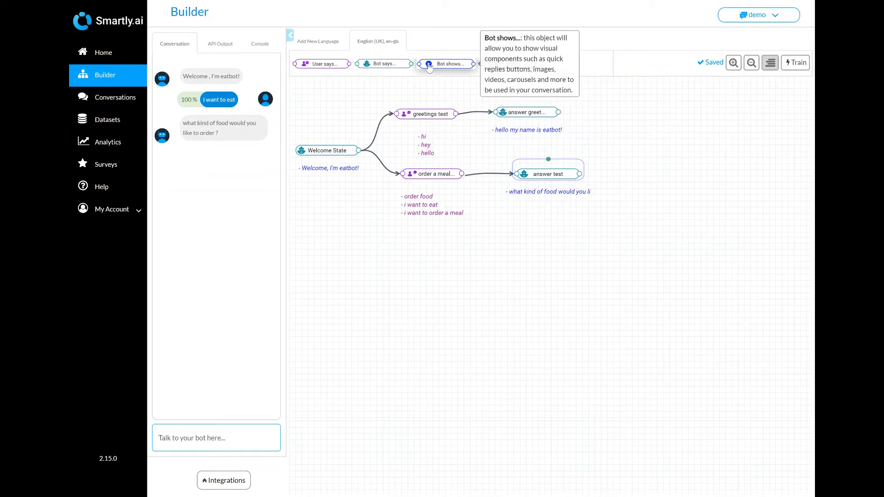
pyautogui.moveTo(429, 67); pyautogui.dragTo(662, 173)
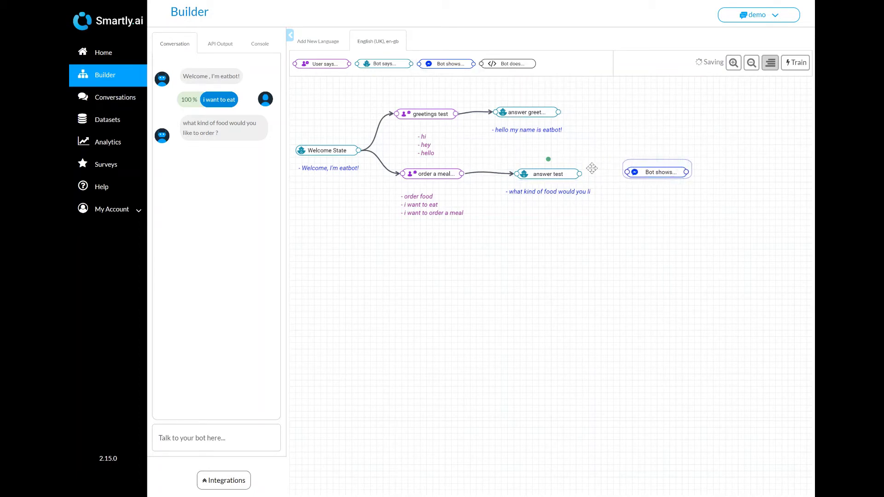
pyautogui.moveTo(581, 175); pyautogui.dragTo(629, 172)
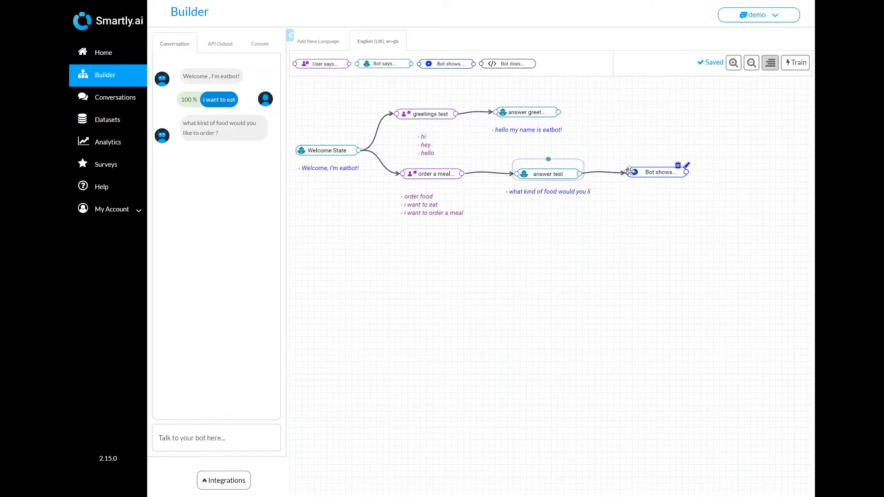
# Step: Copy the food question from the answer test block, clear that bot message and save the block
pyautogui.doubleClick(559, 179)
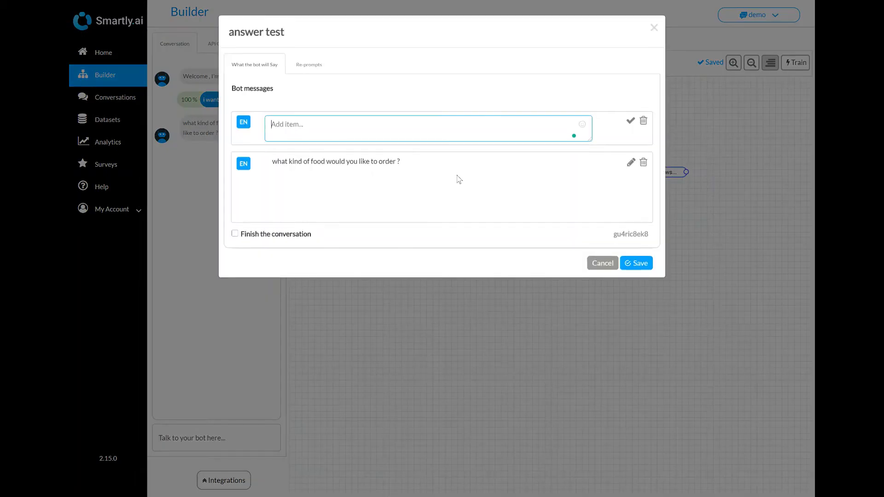
pyautogui.click(430, 162)
pyautogui.moveTo(399, 165); pyautogui.dragTo(267, 164)
pyautogui.hotkey('ctrl', 'c')
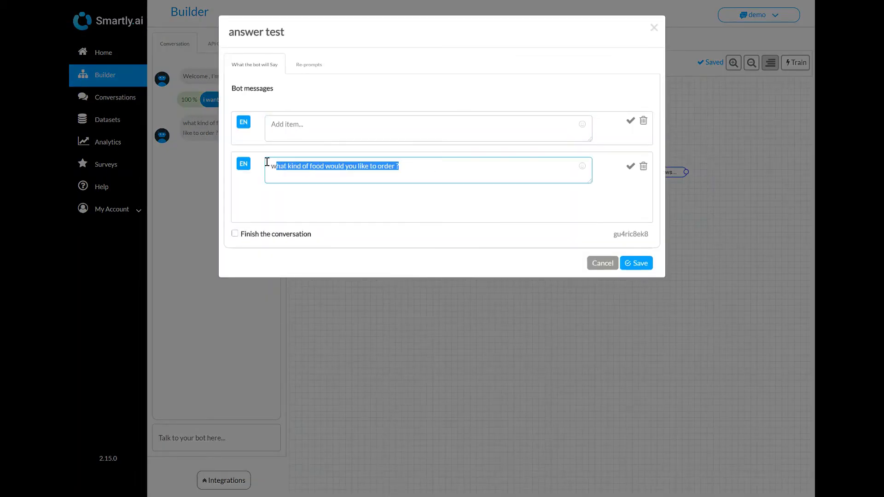
pyautogui.press('BackSpace')
pyautogui.click(635, 258)
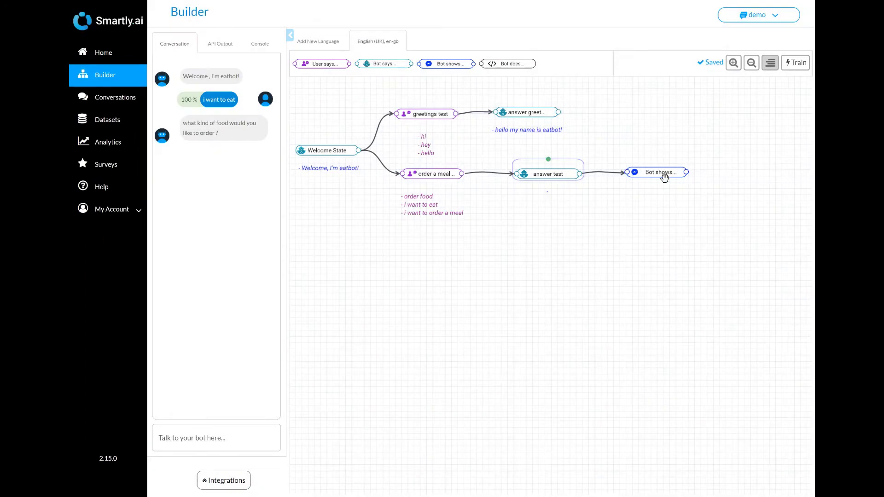
# Step: Add a Quick Replies card to the "Bot shows..." block with the copied text "what kind of food would you like to order ?"
pyautogui.moveTo(680, 172)
pyautogui.click(687, 166)
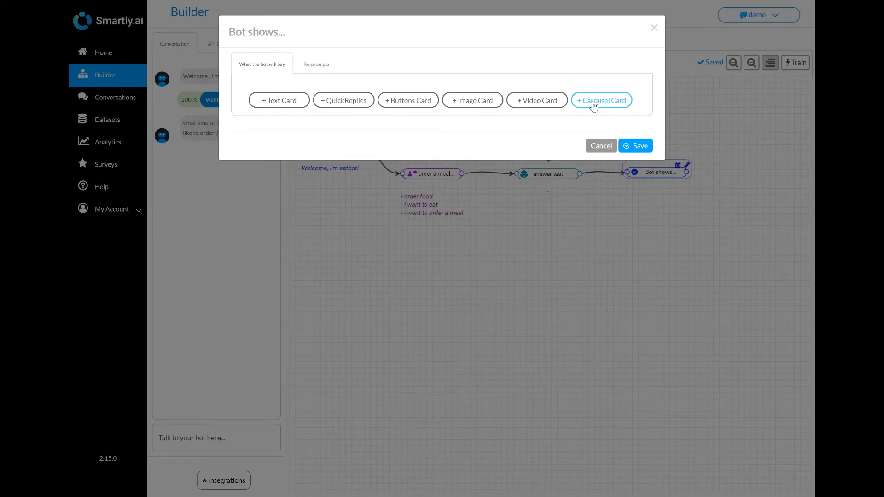
pyautogui.click(331, 105)
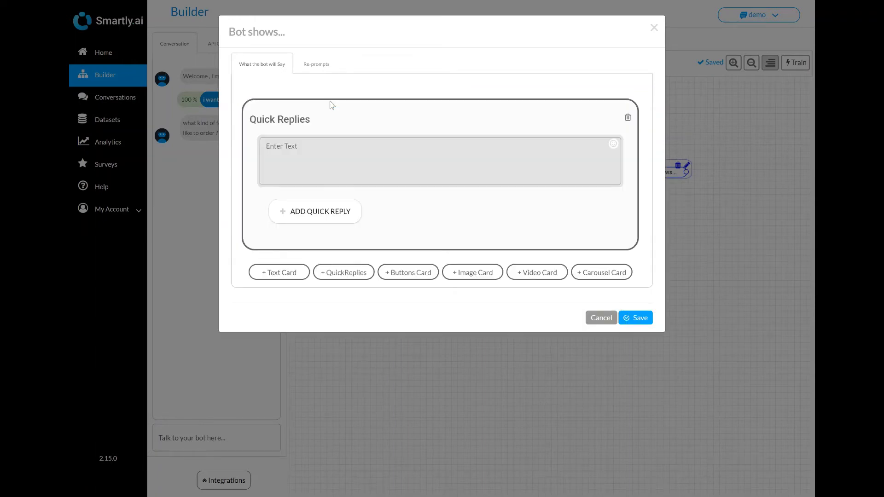
pyautogui.click(315, 143)
pyautogui.hotkey('ctrl', 'v')
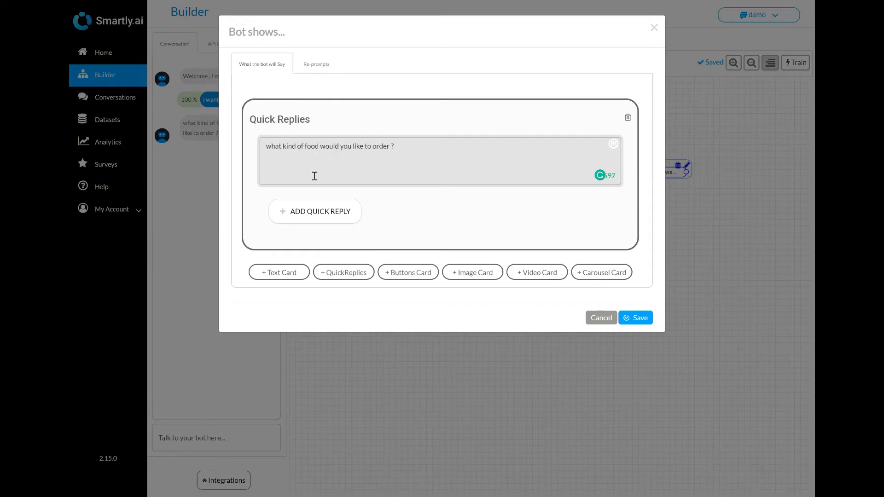
# Step: Add a quick reply with title and text "Japanese food" to the card and save the block
pyautogui.click(309, 214)
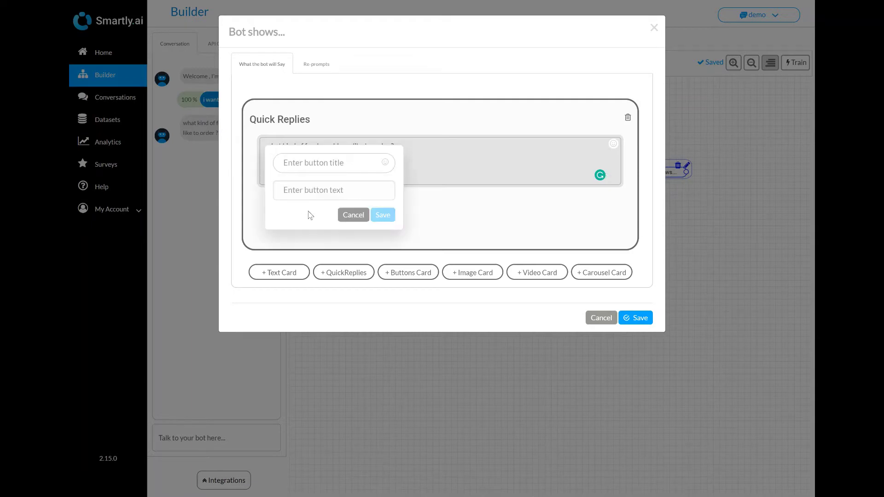
pyautogui.click(304, 165)
pyautogui.write('Japanese food')
pyautogui.click(312, 184)
pyautogui.write('Japane')
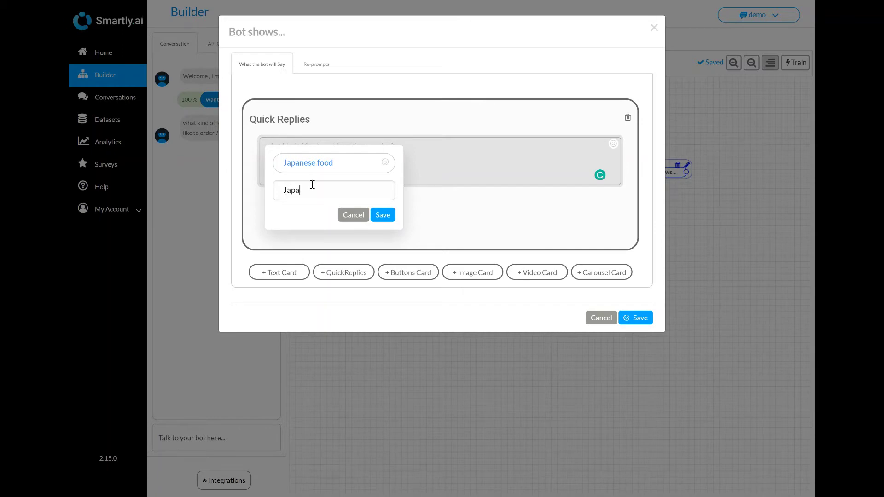
pyautogui.write('se food')
pyautogui.click(382, 216)
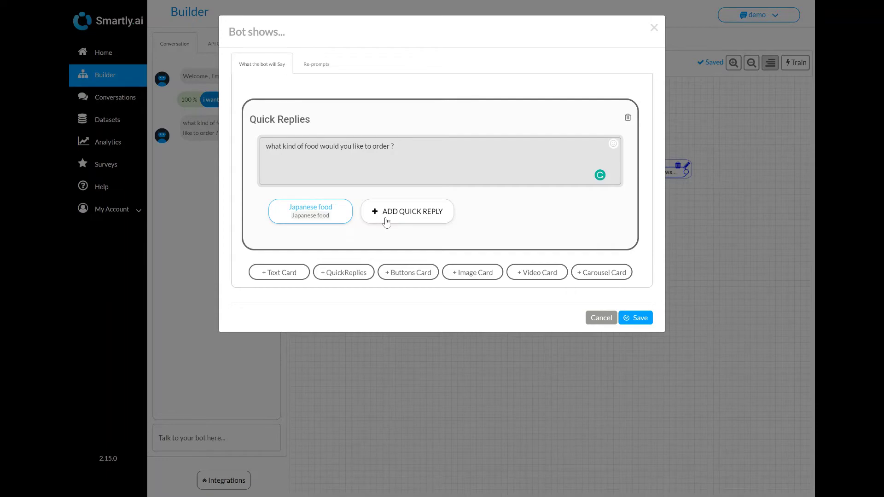
pyautogui.click(629, 317)
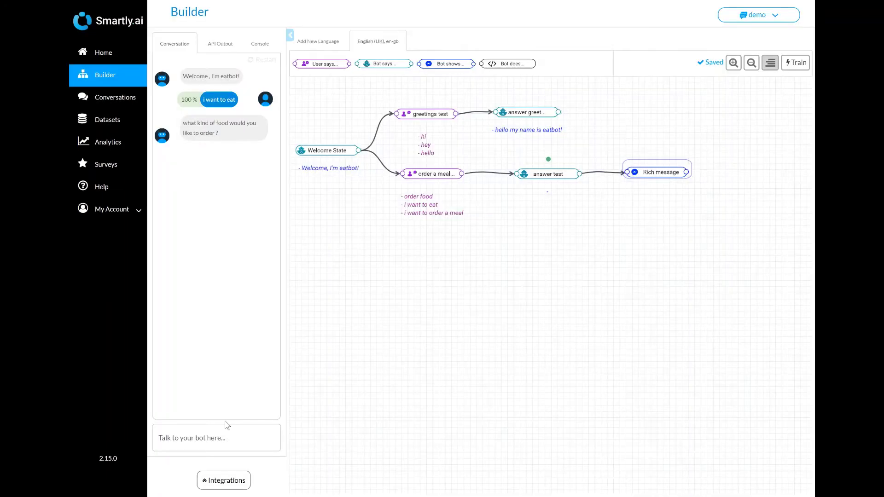
# Step: Test the bot with the message "i want to order a meal" and answer with the Japanese food quick reply
pyautogui.click(221, 434)
pyautogui.write('i want')
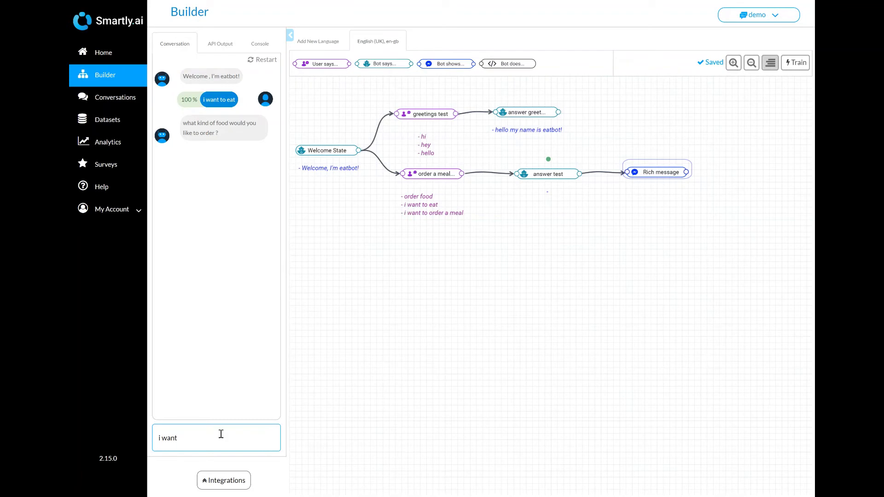
pyautogui.write(' to order a meal')
pyautogui.press('Return')
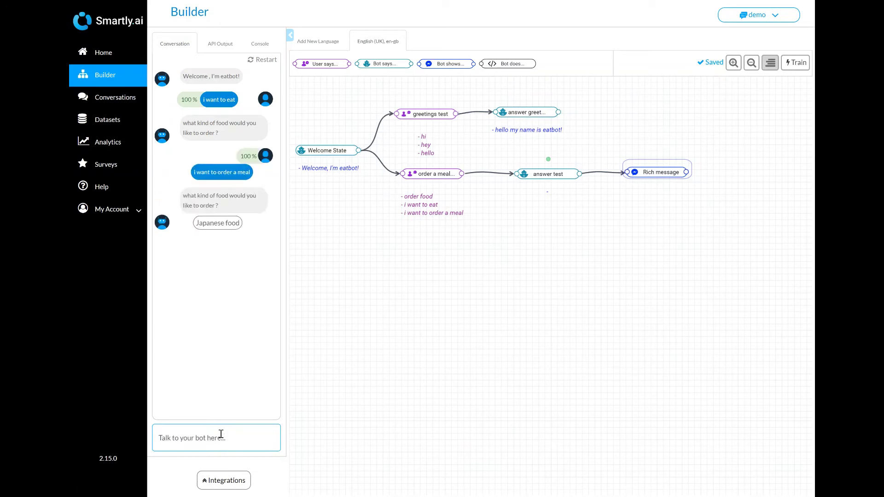
pyautogui.click(218, 231)
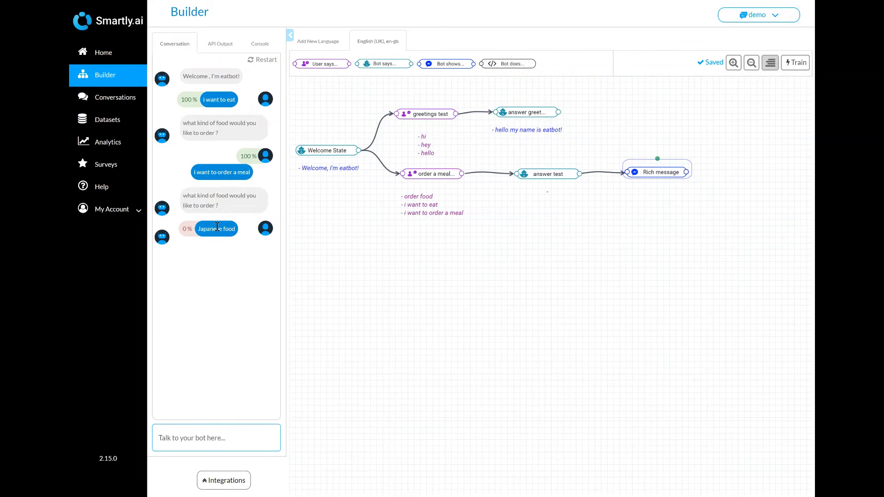
# Step: Add a "User says..." block connected after Rich message and create its intent "japanese food" with the training phrase "Japanese food"
pyautogui.moveTo(321, 63); pyautogui.dragTo(735, 174)
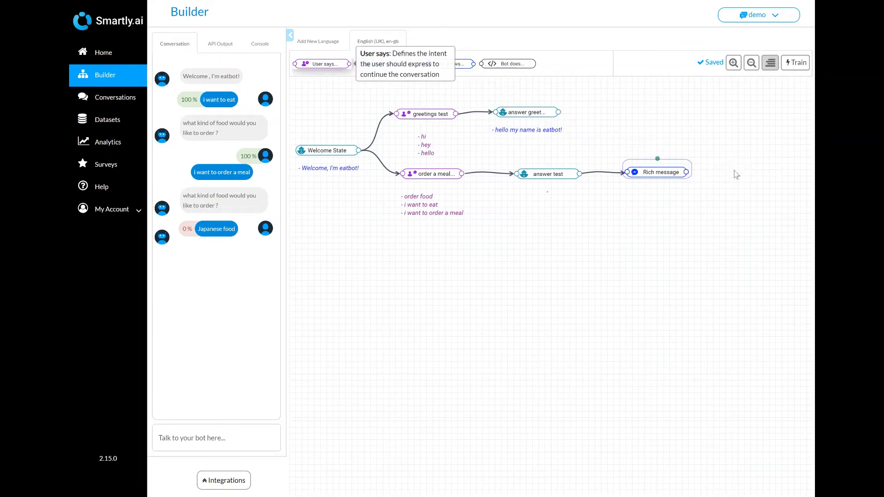
pyautogui.click(686, 210)
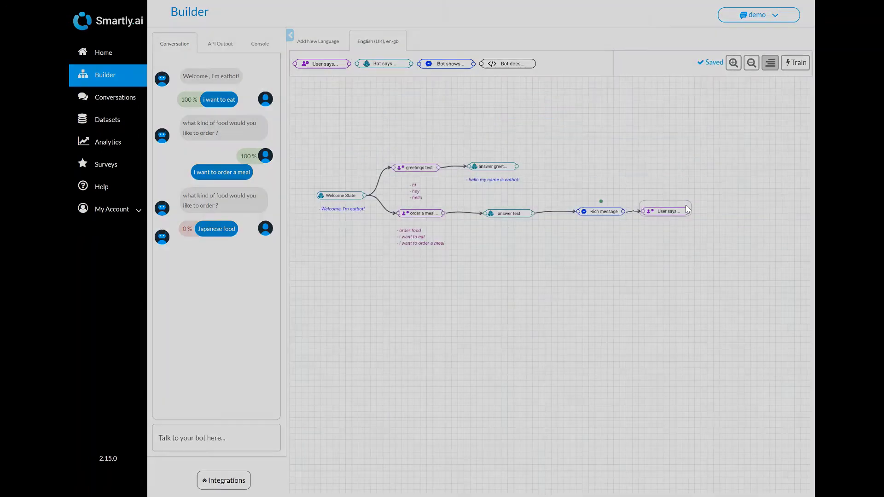
pyautogui.click(575, 119)
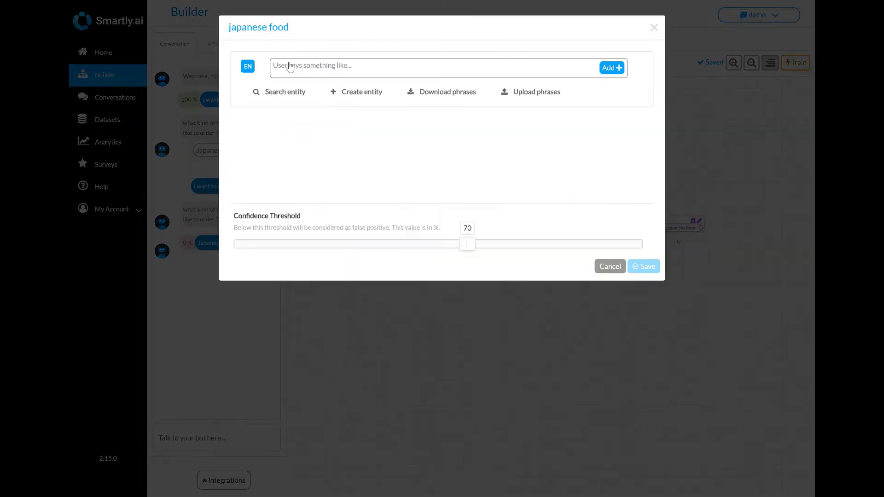
pyautogui.write('Japanese food')
pyautogui.press('Return')
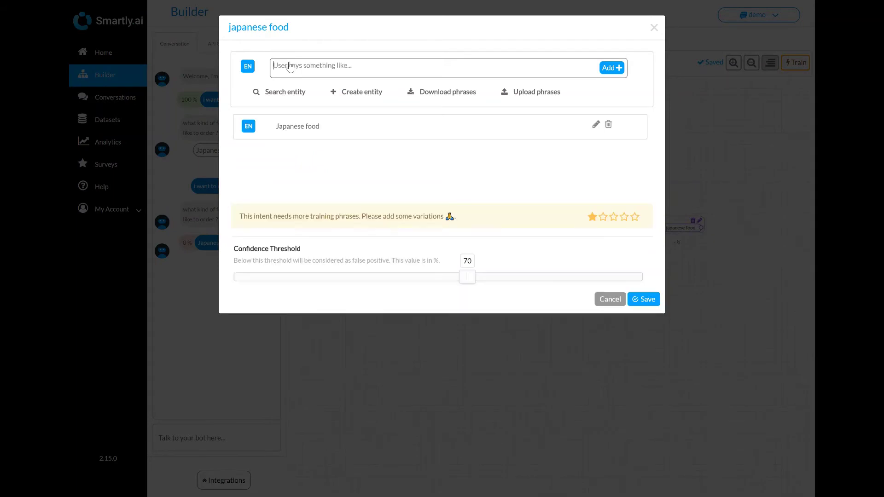
pyautogui.click(638, 300)
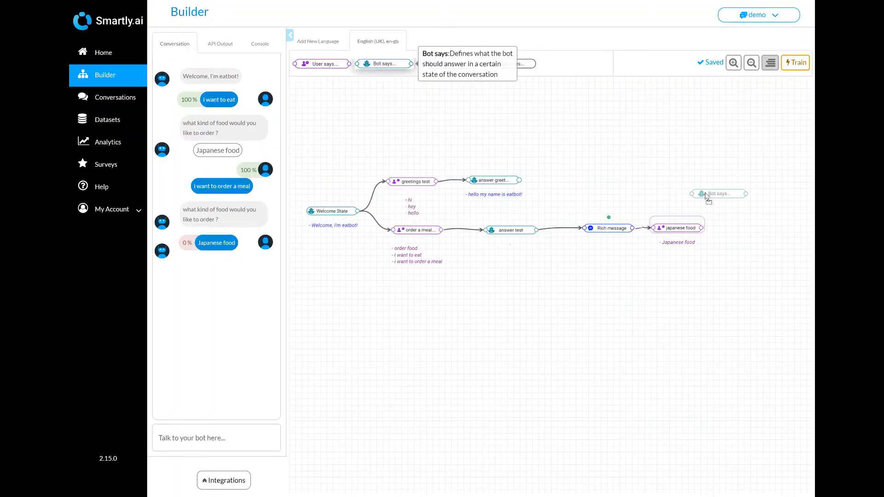
# Step: Connect a "Bot says..." block after japanese food, named "Japanese reply", saying "Perfect you want to eat japanese food! What is your favourite japanese meal ?"
pyautogui.moveTo(744, 229); pyautogui.dragTo(742, 228)
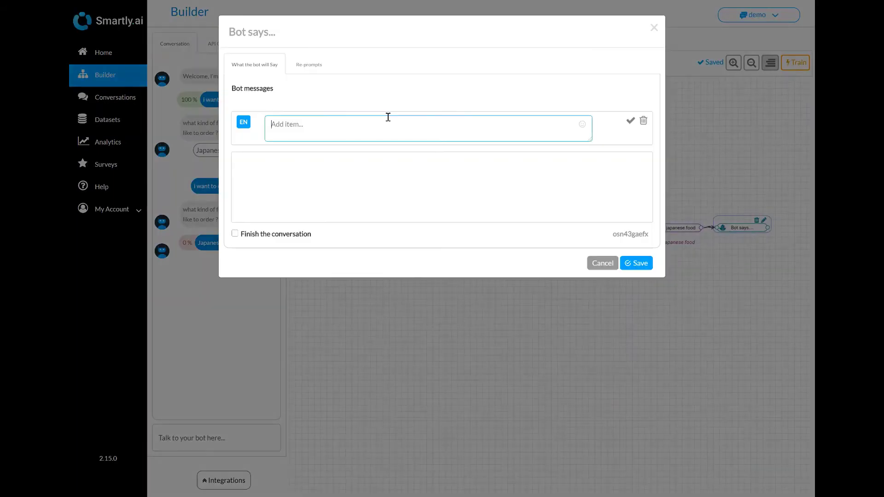
pyautogui.click(329, 34)
pyautogui.write('Japanese reply')
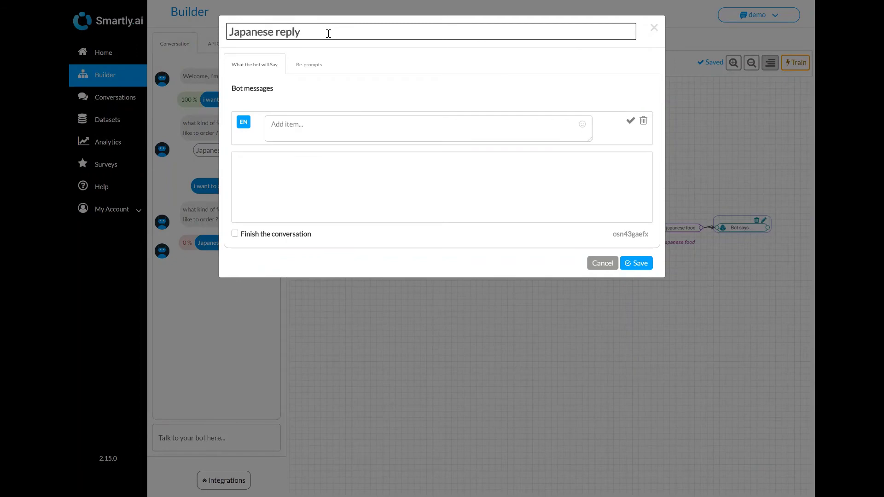
pyautogui.click(297, 124)
pyautogui.write('Perfect you want to eat japanese food!')
pyautogui.write('What')
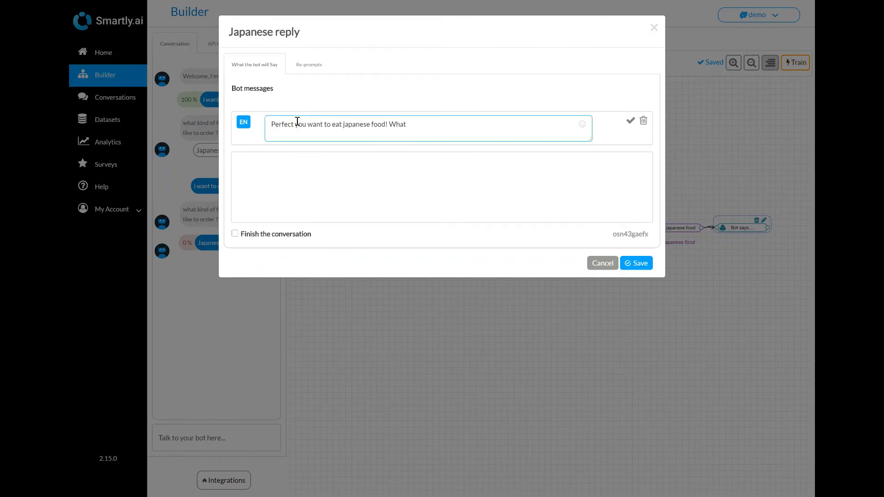
pyautogui.write(' is your favourite japanese meal ?')
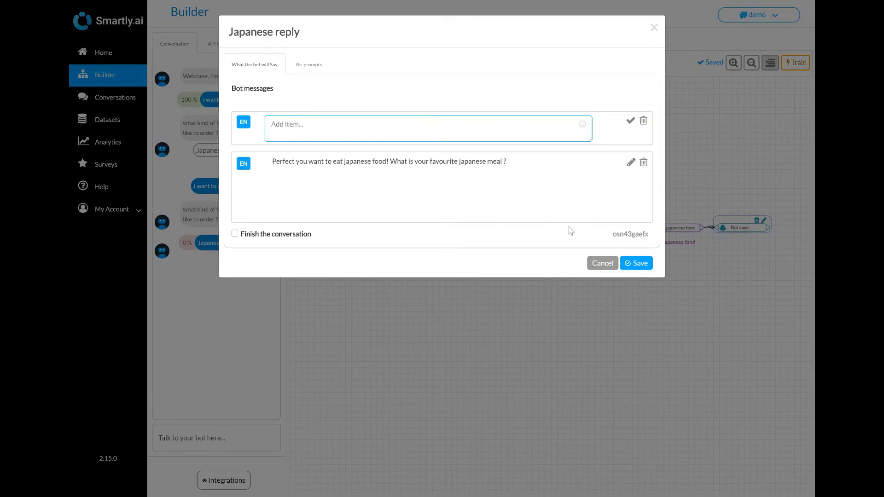
pyautogui.click(637, 266)
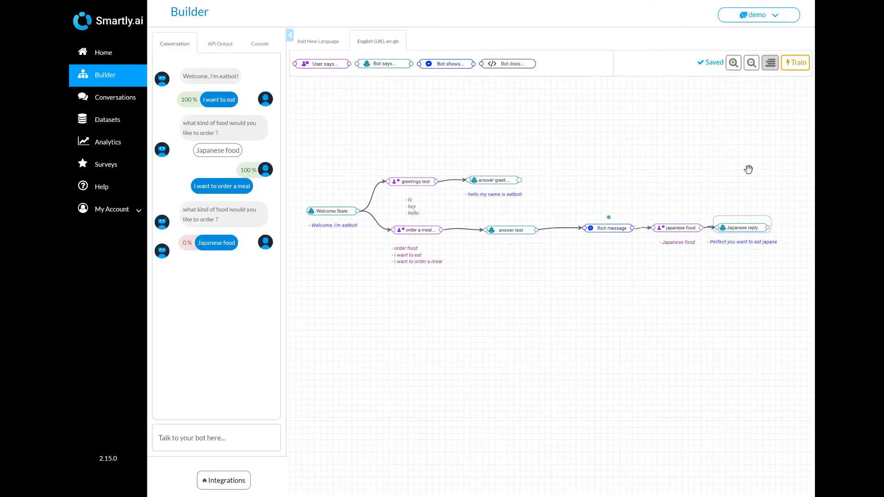
# Step: Train the bot and test it in a restarted conversation with "I want to order a meal" and the Japanese food quick reply
pyautogui.click(801, 66)
pyautogui.click(270, 64)
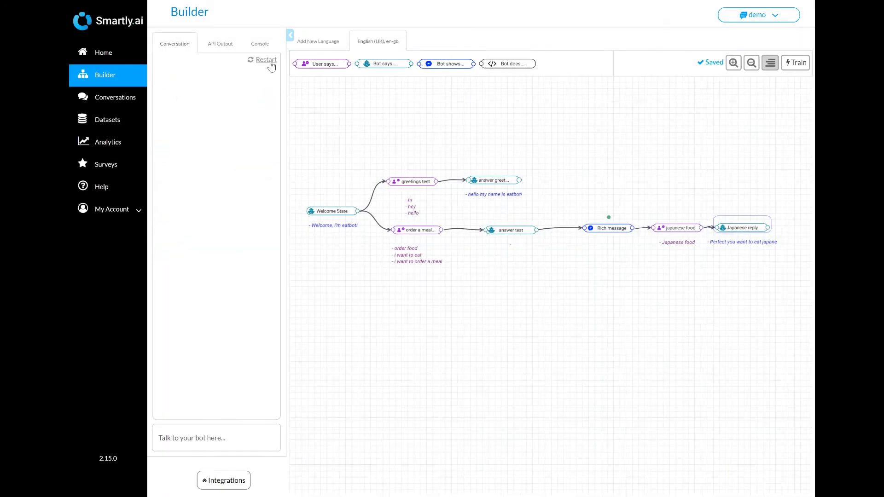
pyautogui.click(190, 438)
pyautogui.write('I')
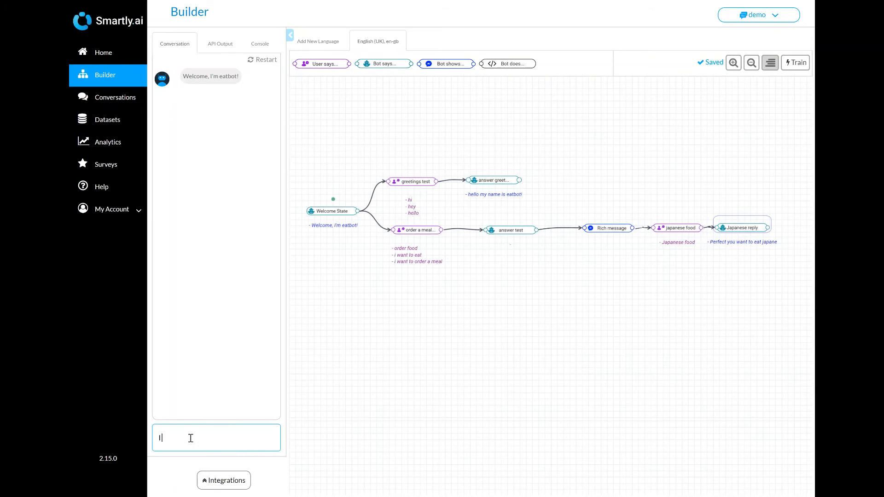
pyautogui.write(' want to order a meal')
pyautogui.press('Return')
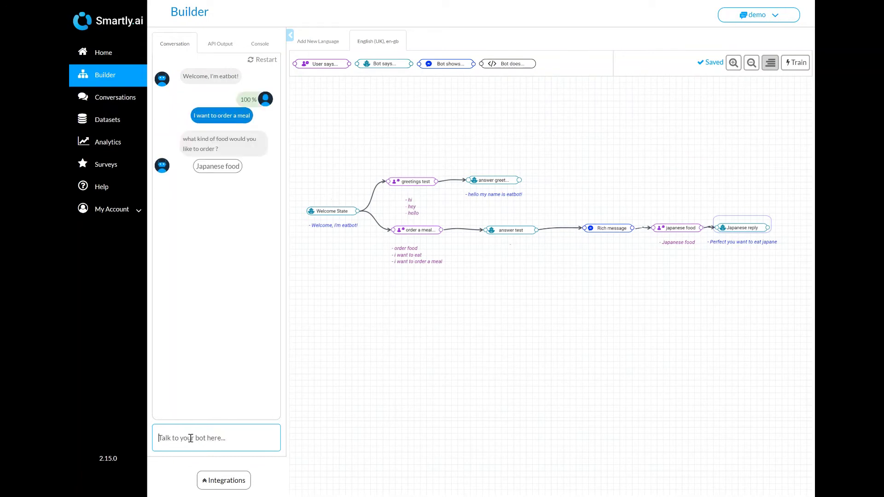
pyautogui.click(215, 169)
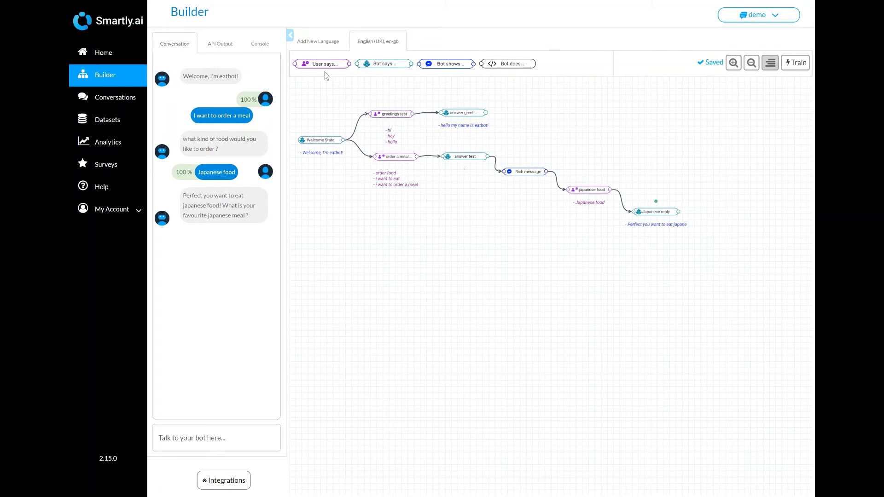
# Step: Add a "User says..." block connected after Japanese reply and start a new intent for it named "japanese dishes"
pyautogui.moveTo(322, 70); pyautogui.dragTo(716, 233)
pyautogui.moveTo(692, 220)
pyautogui.moveTo(682, 215); pyautogui.dragTo(696, 234)
pyautogui.click(716, 235)
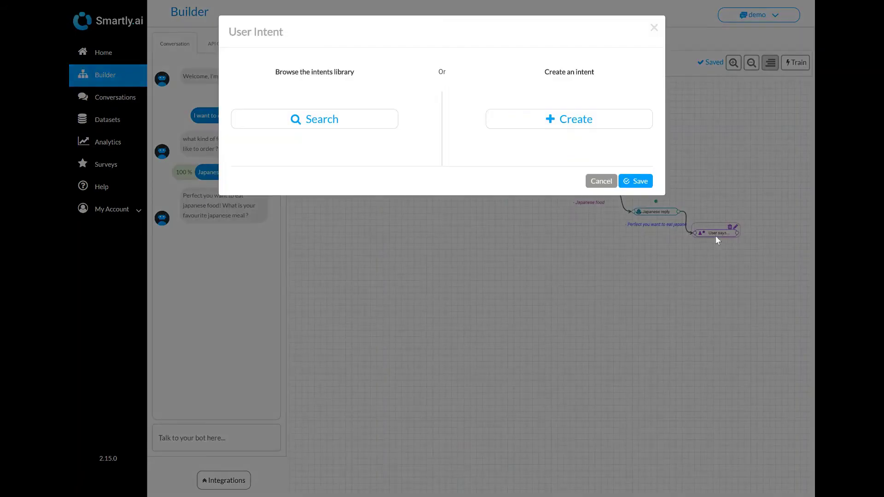
pyautogui.click(554, 132)
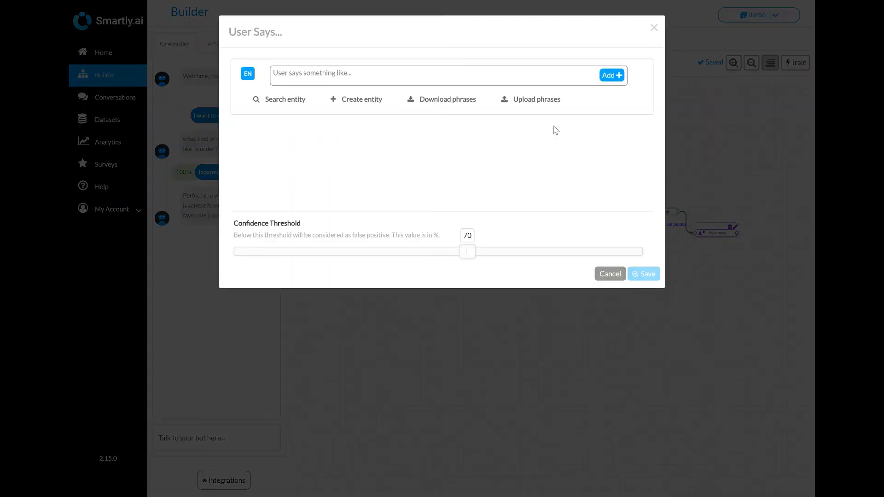
pyautogui.click(293, 32)
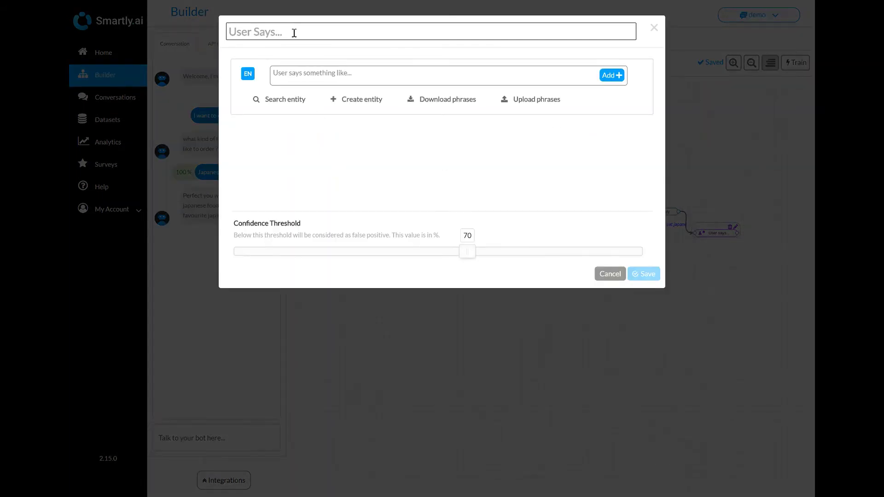
pyautogui.write('japanese dishes')
pyautogui.press('Return')
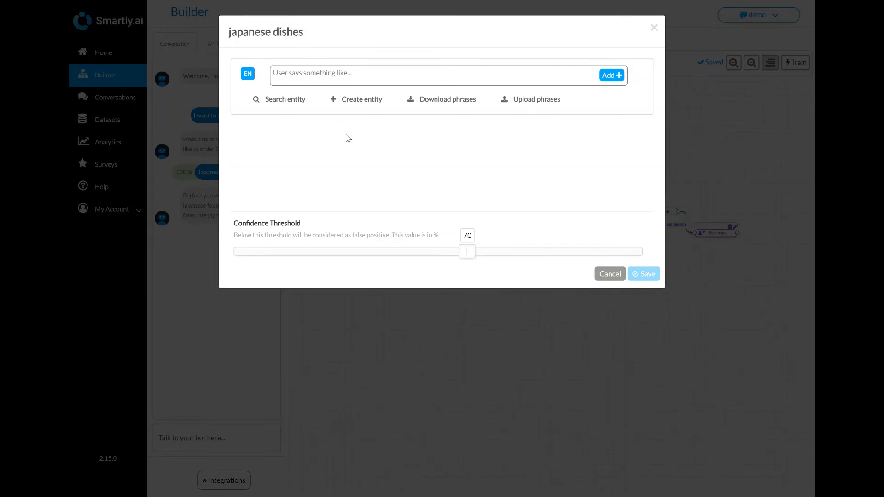
# Step: Create an entity named "japanesedishes" with the elements sushi, maki, ramen and tonkatsu
pyautogui.click(351, 100)
pyautogui.click(295, 97)
pyautogui.write('sushi')
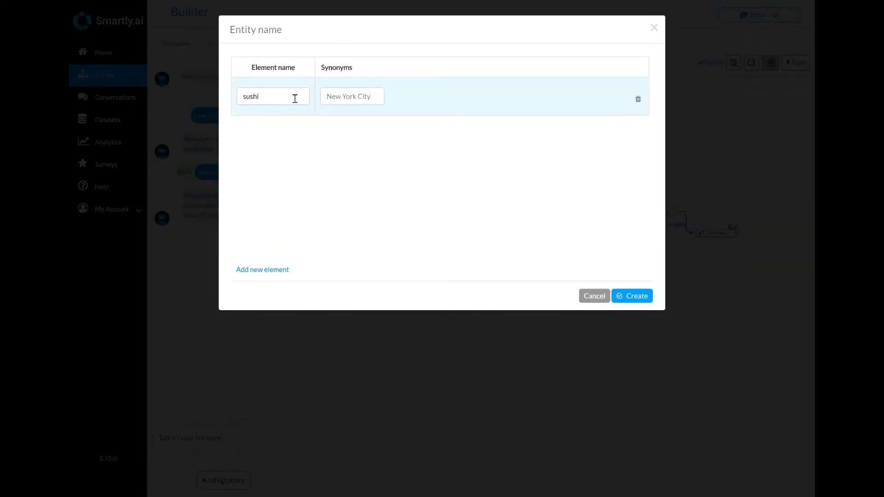
pyautogui.press('Return')
pyautogui.write('maki')
pyautogui.press('Return')
pyautogui.write('r')
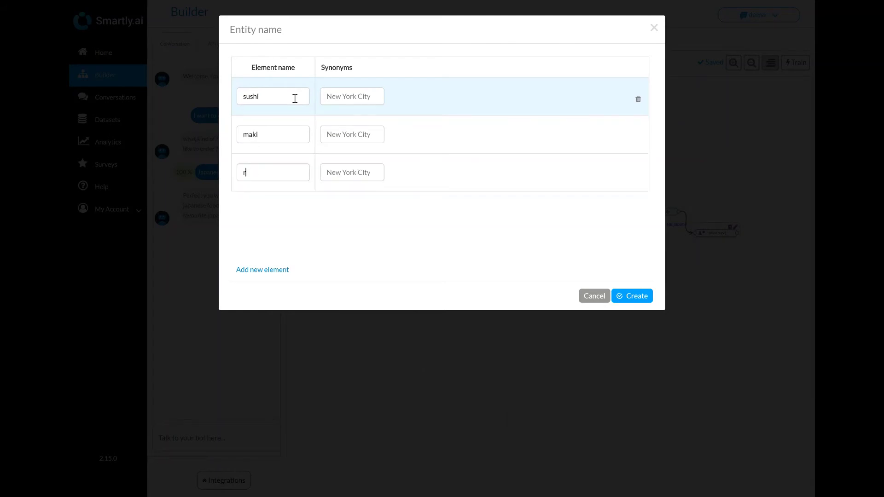
pyautogui.write('amen')
pyautogui.press('Return')
pyautogui.write('tonkatsu')
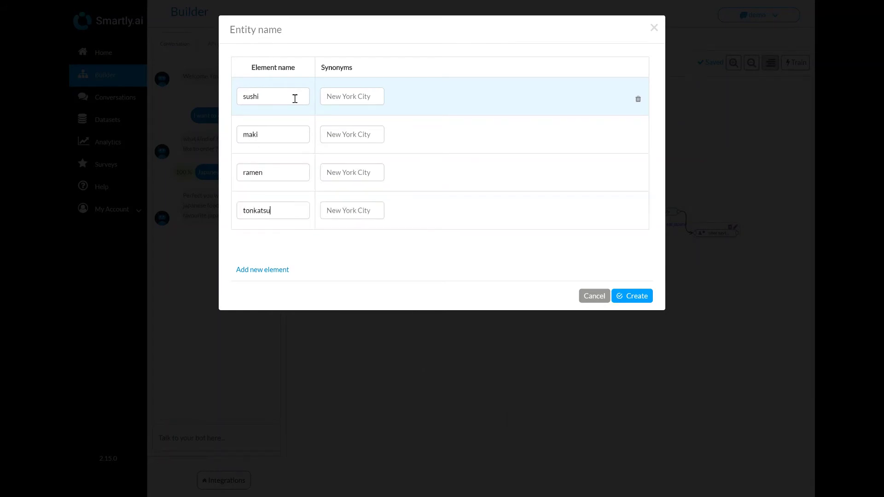
pyautogui.click(288, 33)
pyautogui.press('BackSpace')
pyautogui.write('japan')
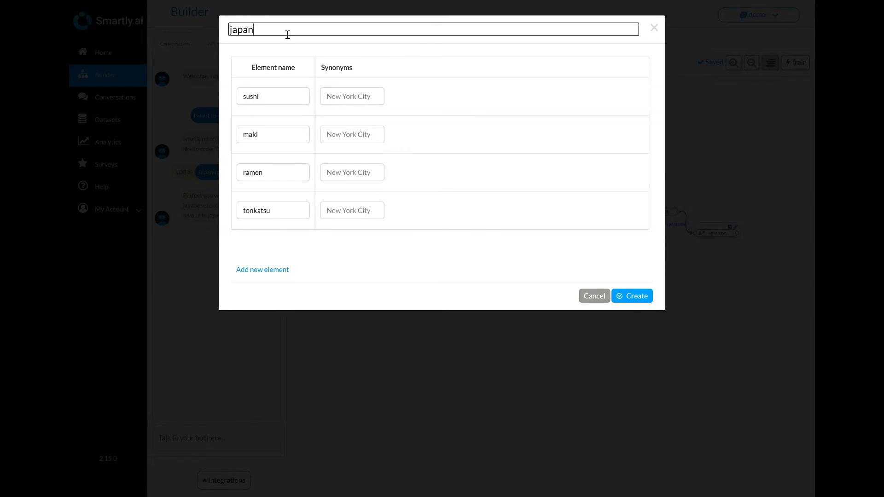
pyautogui.write('esedishes')
pyautogui.click(634, 296)
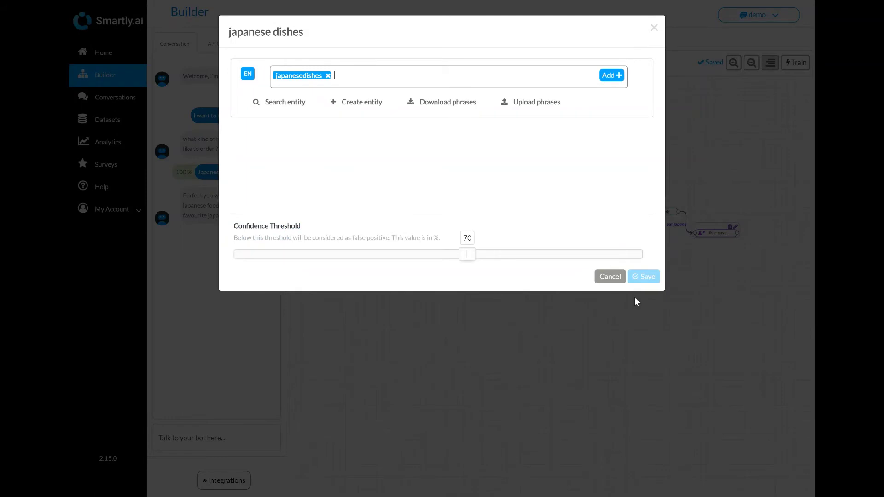
# Step: Add the training phrases "[japanesedishes]" and "i want [japanesedishes]" using the japanesedishes entity, and save the intent to the block
pyautogui.click(616, 77)
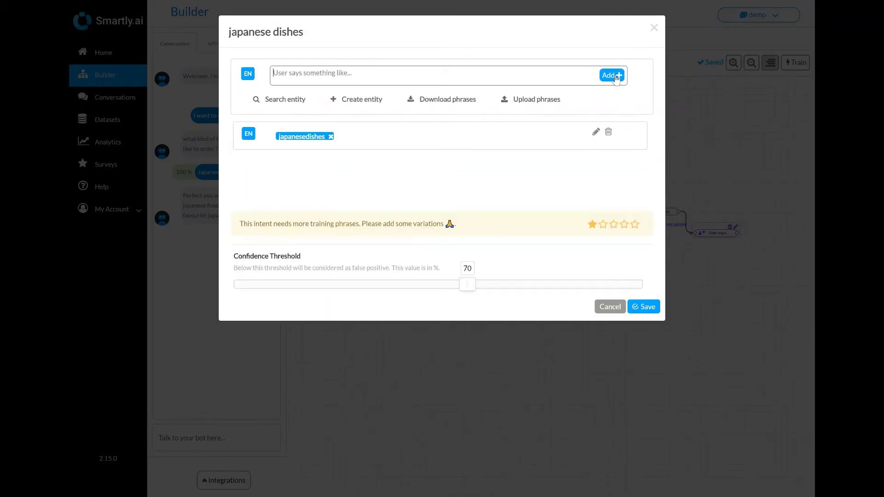
pyautogui.write('I')
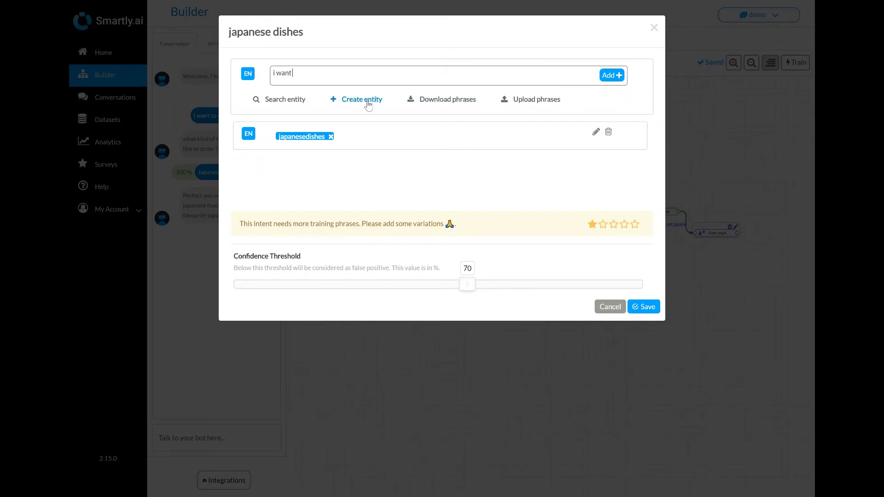
pyautogui.click(296, 100)
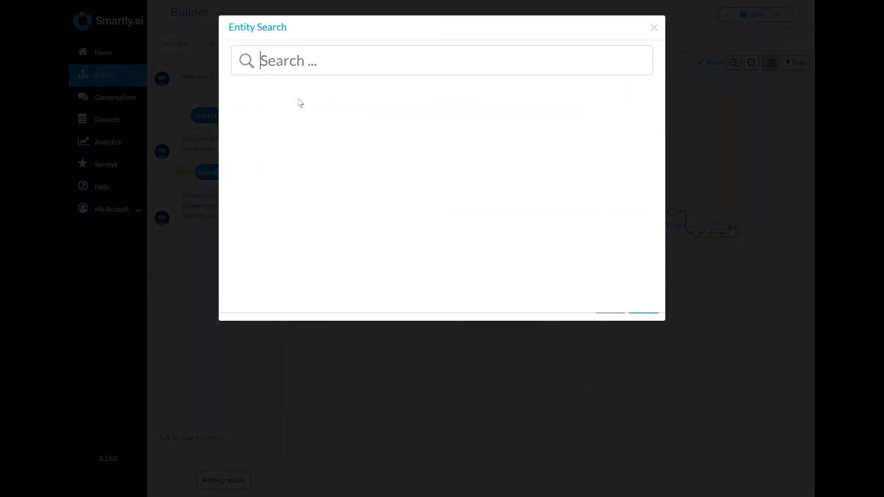
pyautogui.click(327, 67)
pyautogui.write('japanesedi')
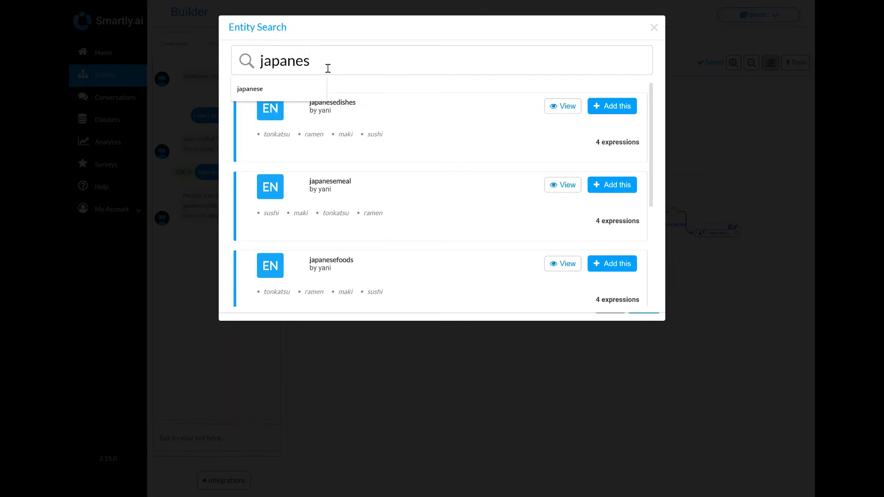
pyautogui.click(615, 109)
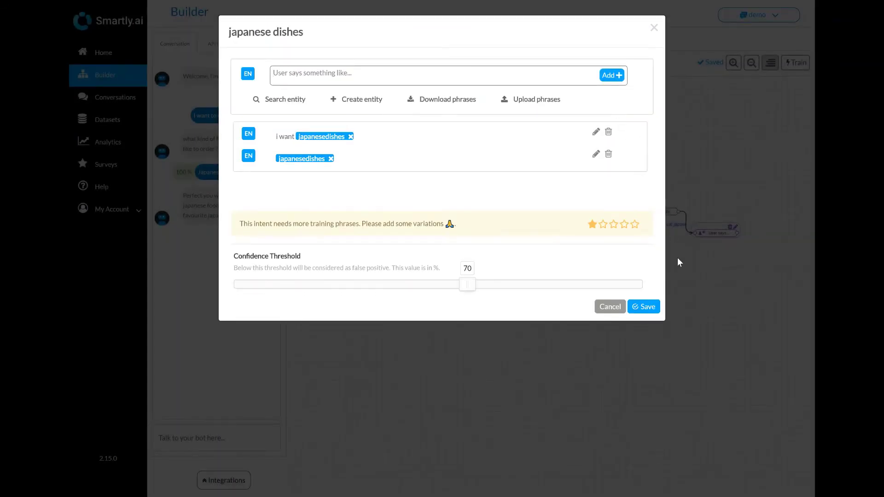
pyautogui.click(648, 307)
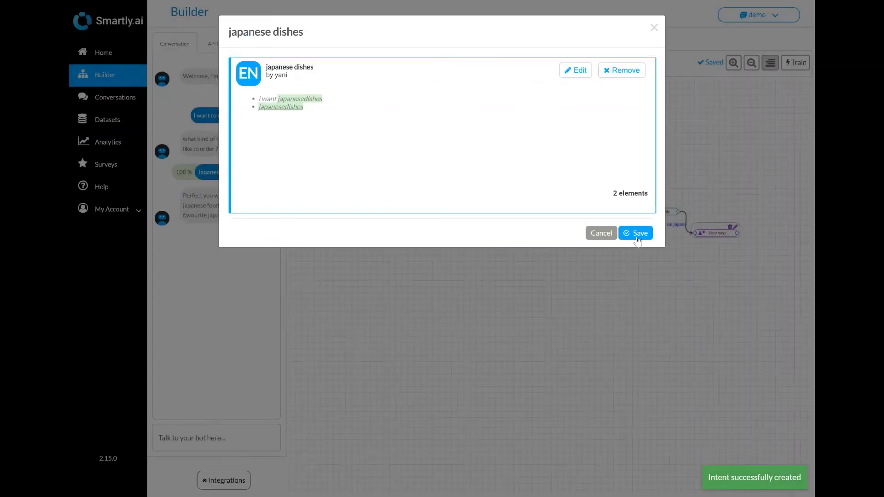
pyautogui.click(637, 234)
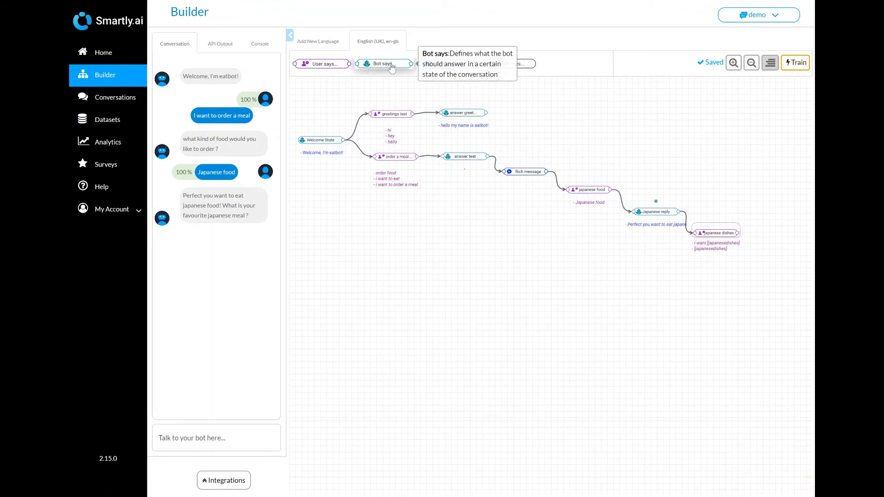
# Step: Connect a "Bot says..." block after japanese dishes and a "Bot does..." block after that one
pyautogui.moveTo(391, 66); pyautogui.dragTo(762, 265)
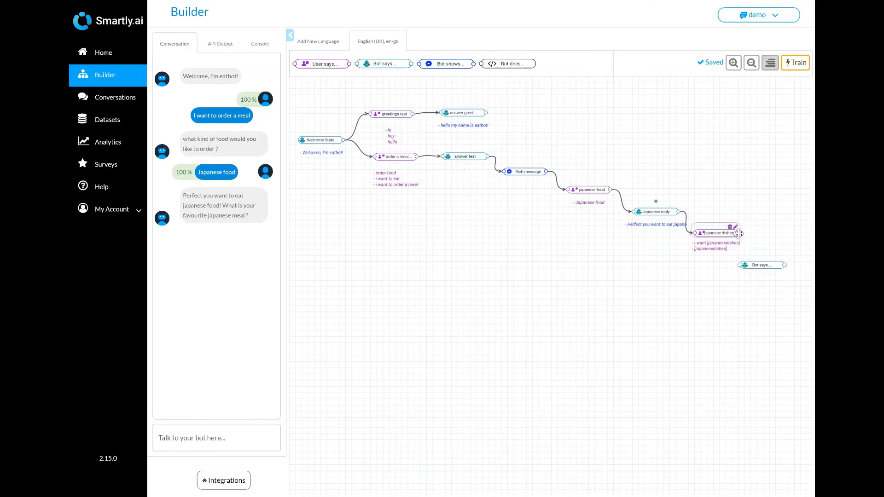
pyautogui.moveTo(737, 233); pyautogui.dragTo(741, 265)
pyautogui.moveTo(780, 230); pyautogui.dragTo(730, 209)
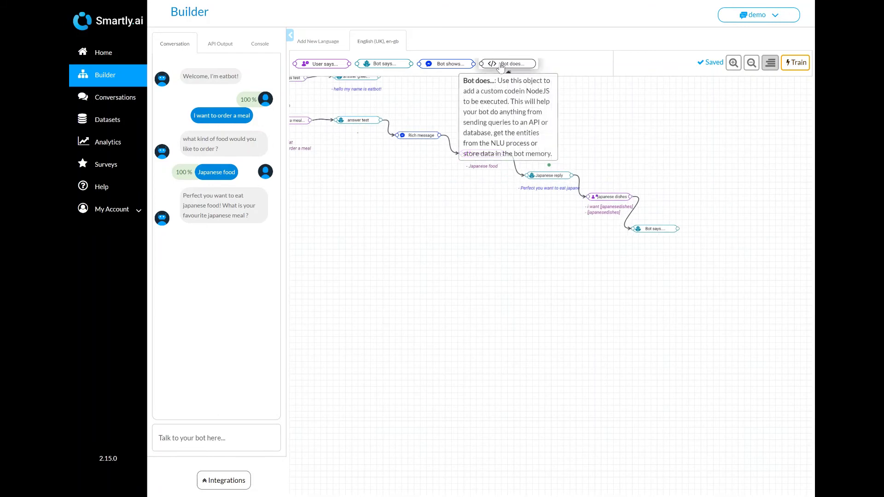
pyautogui.moveTo(508, 64)
pyautogui.mouseDown()
pyautogui.moveTo(640, 169)
pyautogui.moveTo(704, 250)
pyautogui.moveTo(681, 253)
pyautogui.mouseUp()
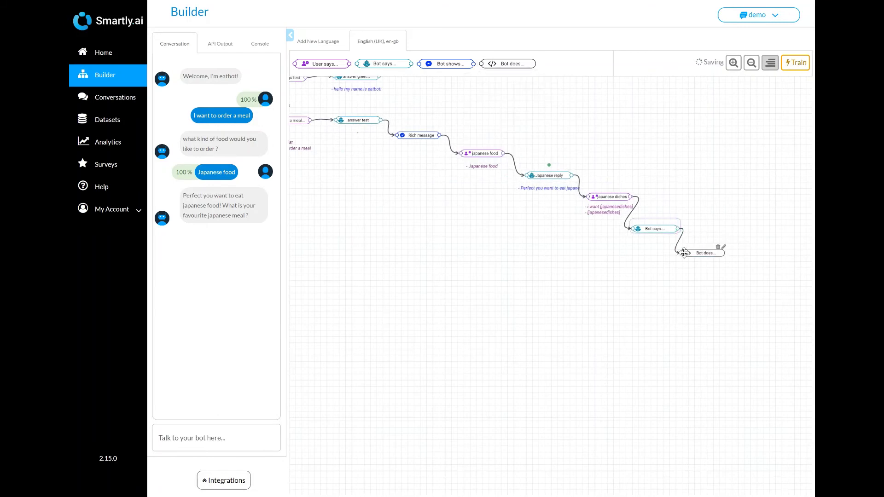
# Step: Replace the "Bot does..." sample code with code setting meal to input.custom_entities.japanesedishes[0].value, answering "Perfect. You want to eat " + meal, and calling callback(output)
pyautogui.click(722, 248)
pyautogui.scroll(-5, 439, 217)
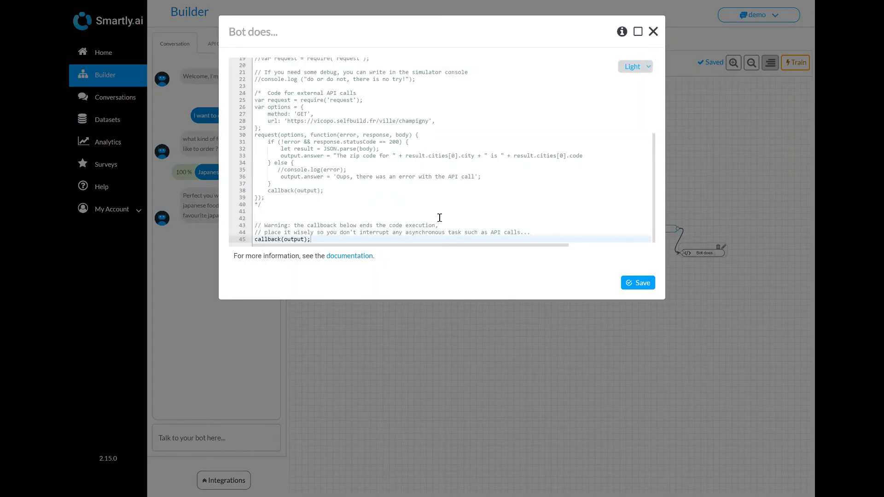
pyautogui.moveTo(325, 241); pyautogui.dragTo(246, 118)
pyautogui.hotkey('ctrl', 'a')
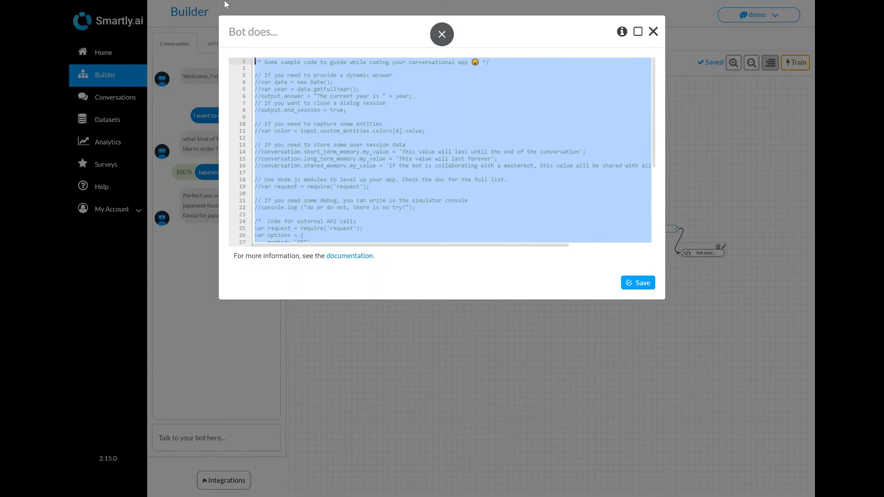
pyautogui.press('BackSpace')
pyautogui.write('var meal = input.custom_entities.japanesedishes[0].value; output.answer = "Perfect. You want to eat " + meal; callback(output);')
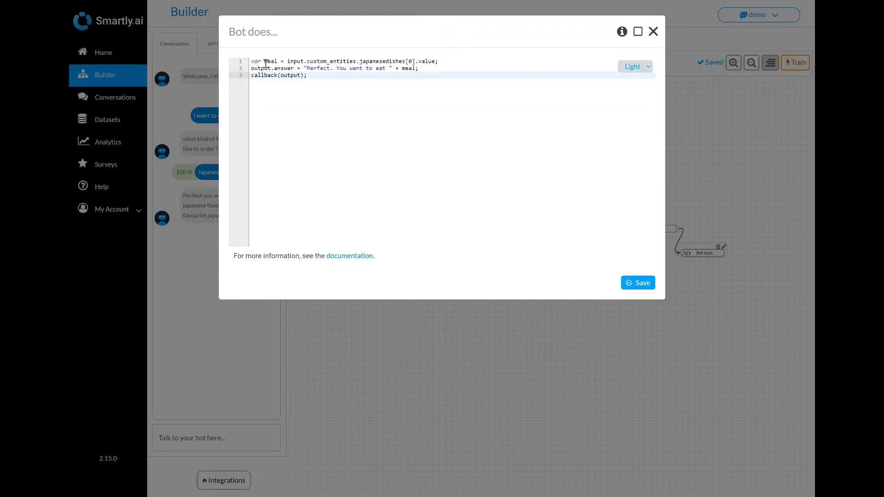
pyautogui.click(637, 282)
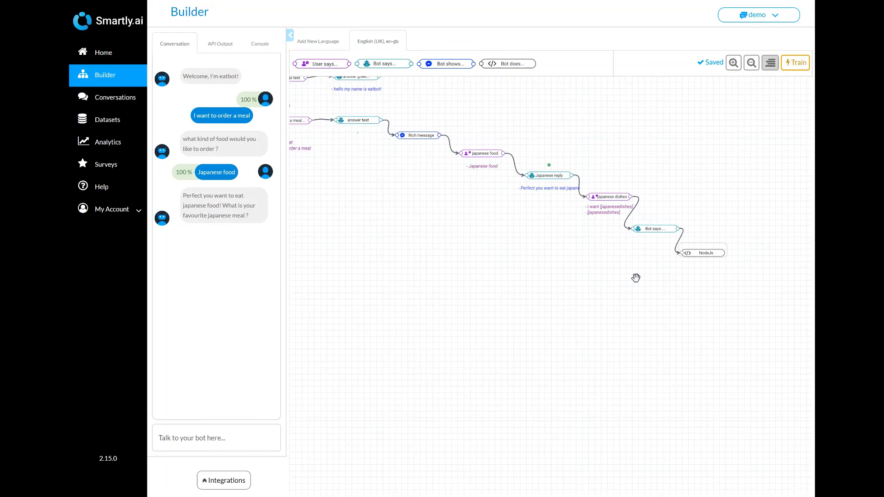
# Step: Train the bot, then test it with the message "sushi" and inspect the resulting API output
pyautogui.click(797, 64)
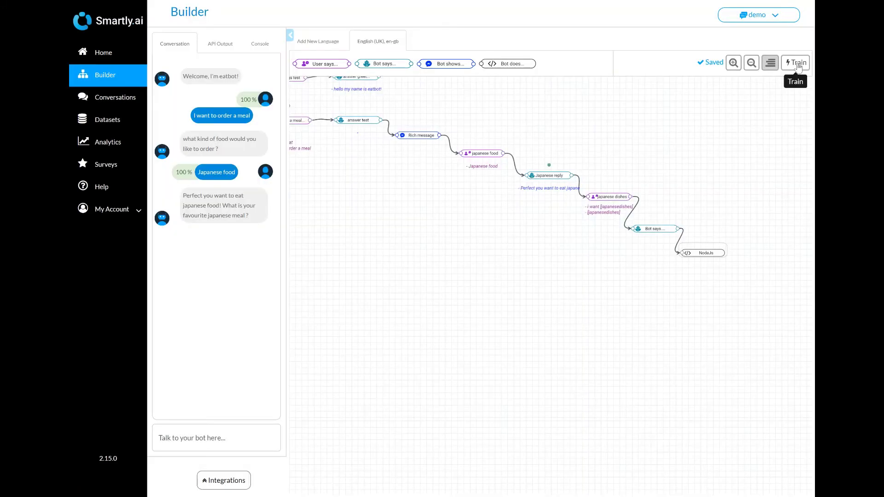
pyautogui.click(226, 434)
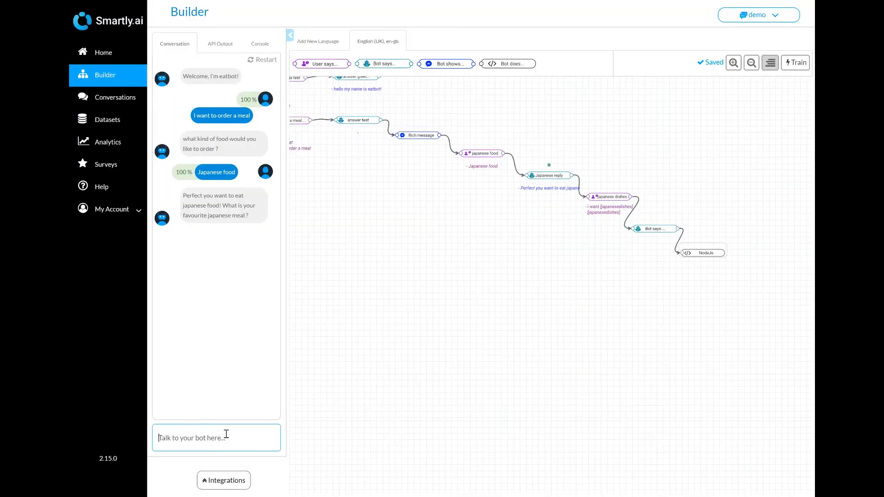
pyautogui.write('sushi')
pyautogui.press('Return')
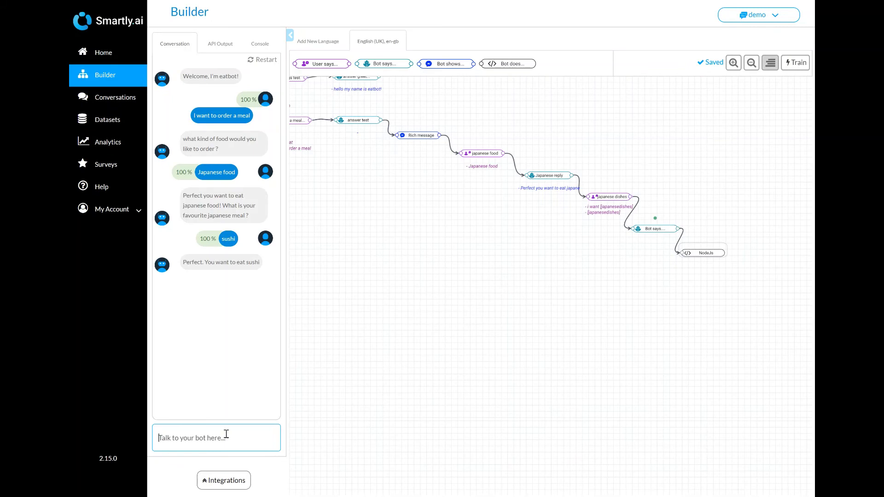
pyautogui.click(221, 50)
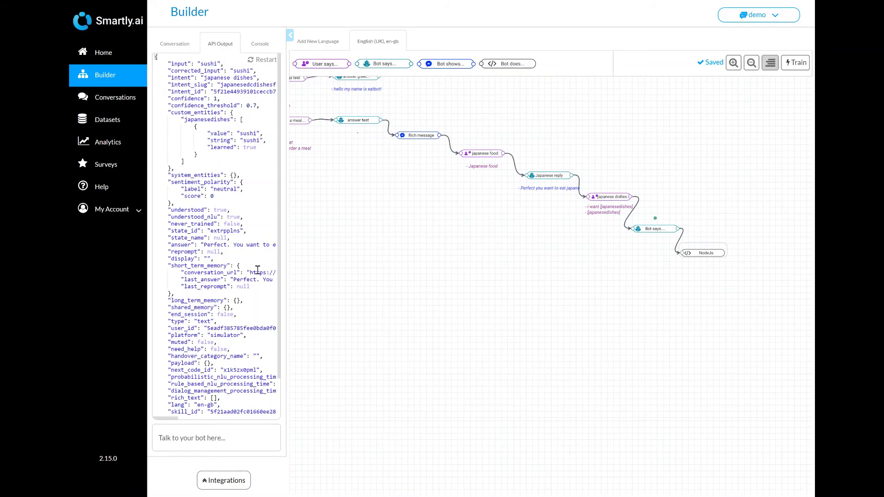
pyautogui.click(225, 436)
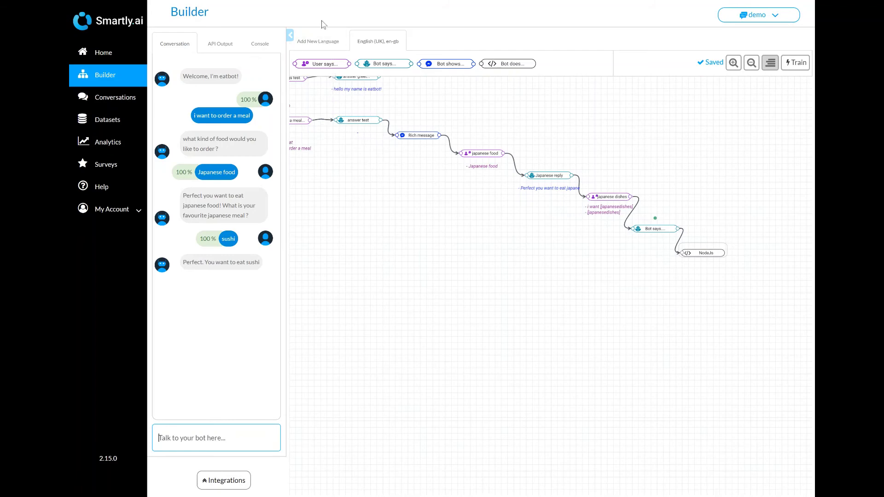
# Step: Add French (France) as a new language for the demo bot and look over its copied flow
pyautogui.click(325, 39)
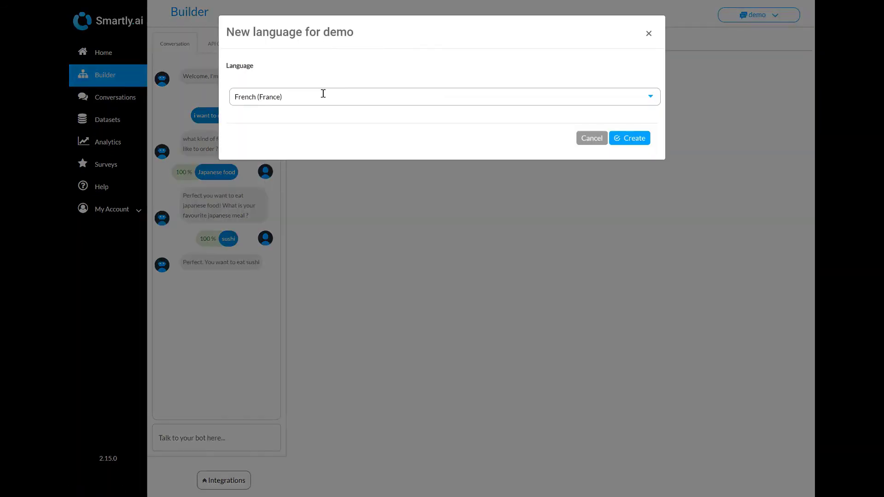
pyautogui.click(323, 94)
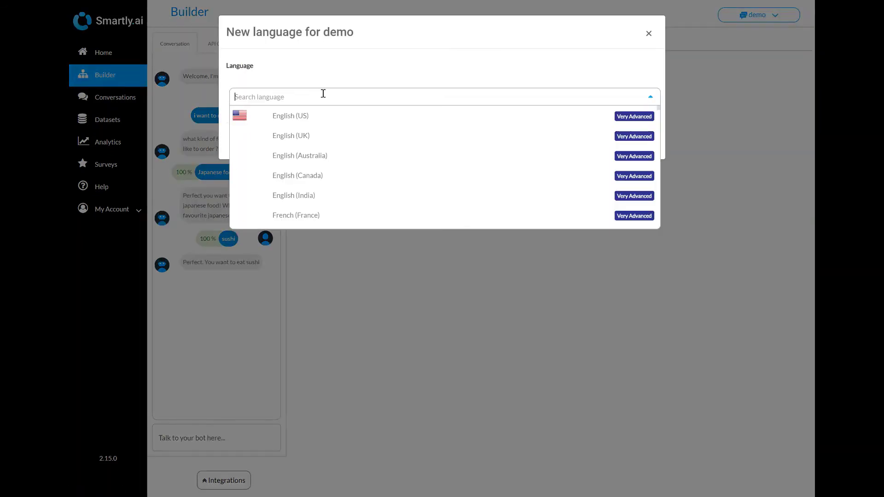
pyautogui.click(304, 215)
pyautogui.click(628, 139)
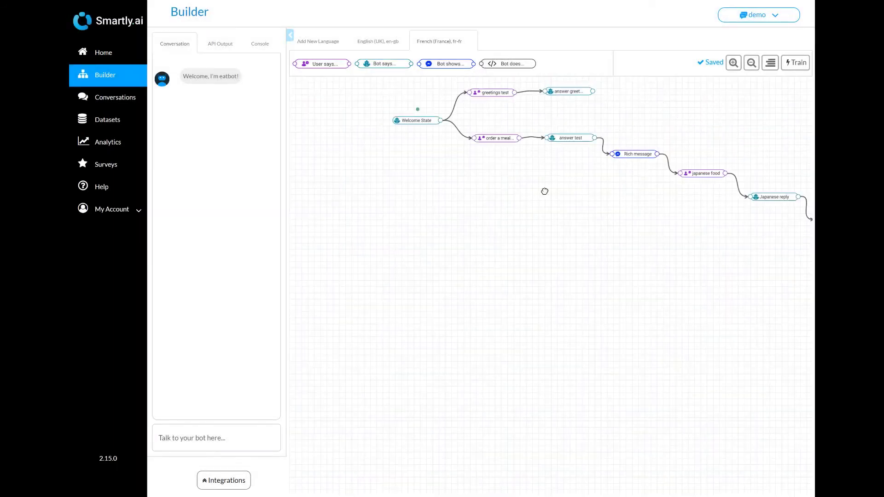
pyautogui.scroll(-2, 539, 223)
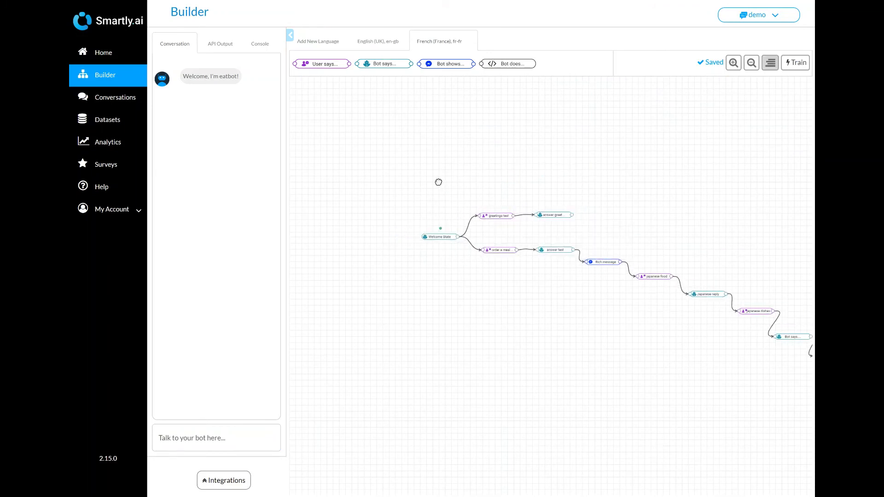
# Step: Return to the English (UK) flow and enable the Webchat and Messenger channel integrations
pyautogui.click(368, 42)
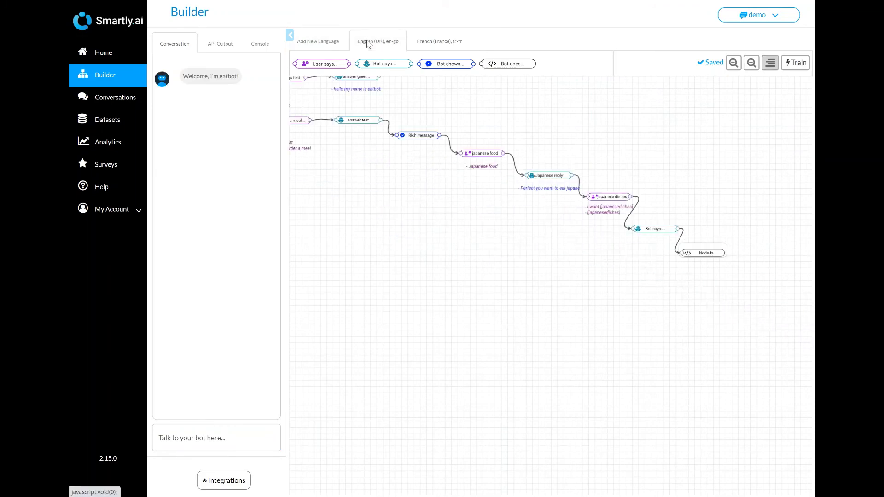
pyautogui.click(220, 482)
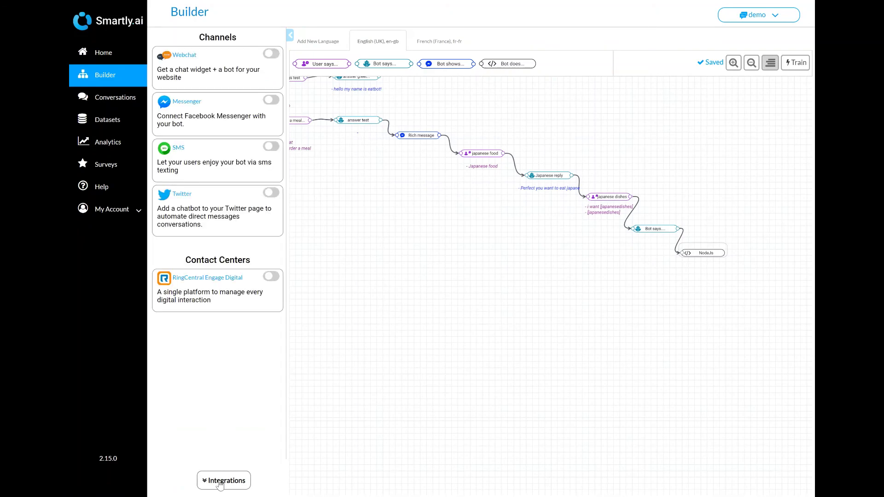
pyautogui.click(271, 54)
pyautogui.click(272, 100)
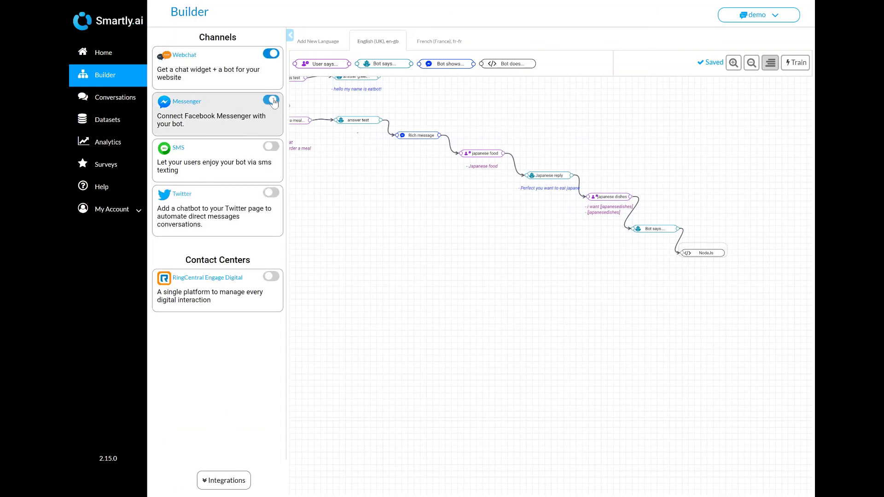
# Step: Enable the SMS and Twitter channel integrations for the demo bot
pyautogui.click(272, 146)
pyautogui.click(272, 193)
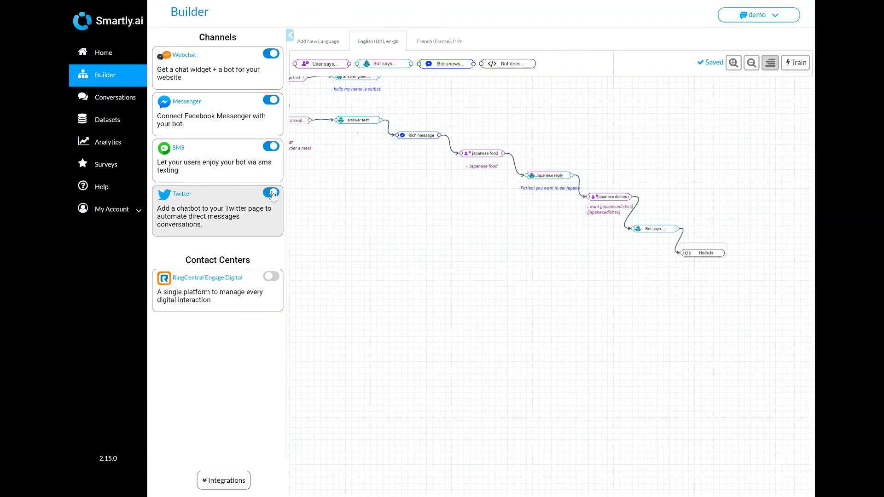
# Step: Open the Webchat integration for English (UK) and look over its main settings and colors
pyautogui.click(220, 58)
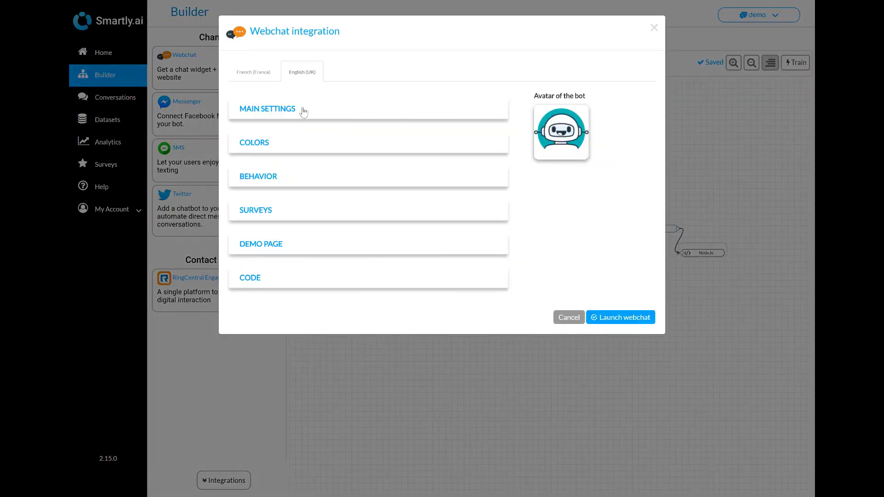
pyautogui.click(302, 113)
pyautogui.click(303, 116)
pyautogui.click(298, 145)
pyautogui.click(299, 146)
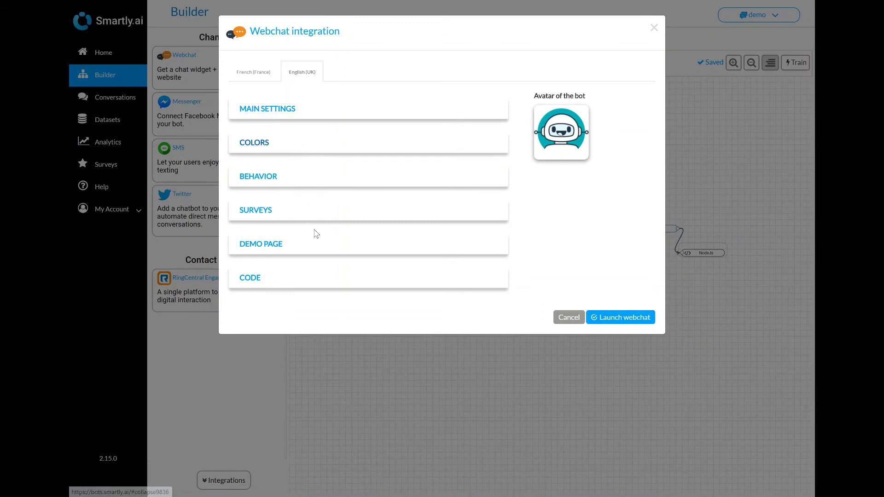
# Step: Display the Webchat integration code and highlight the full script meant for the webpage's HEAD section
pyautogui.click(316, 285)
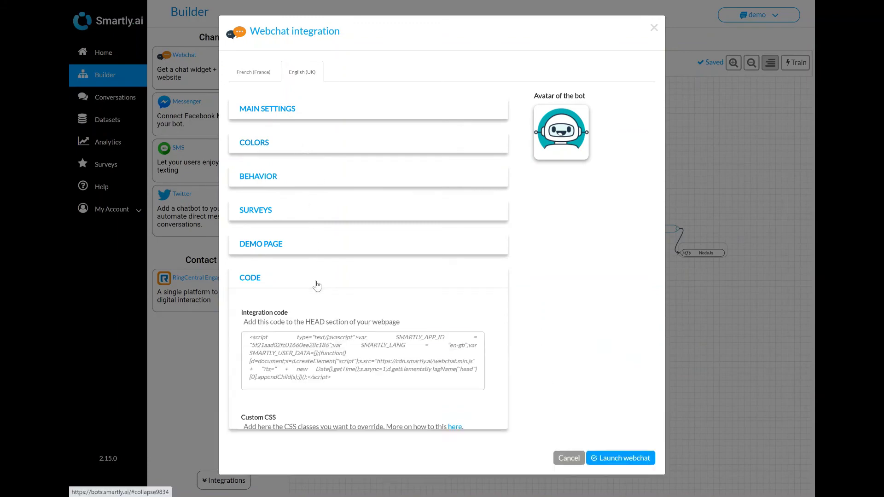
pyautogui.click(333, 379)
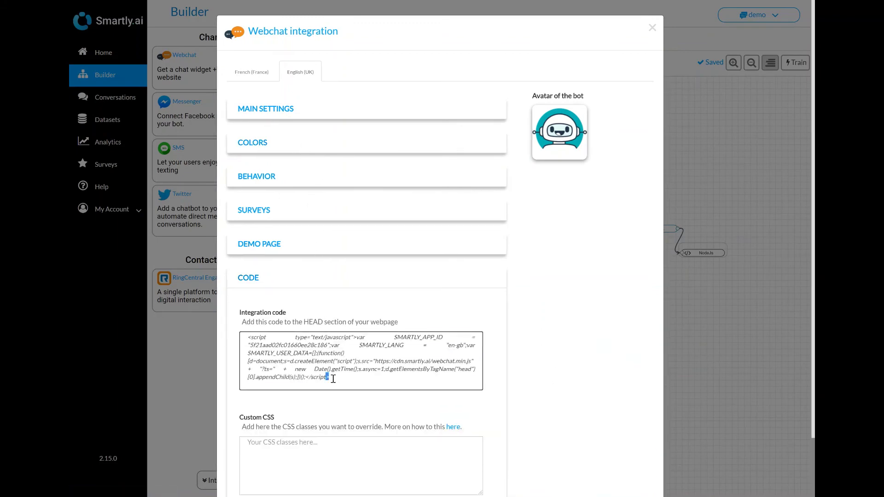
pyautogui.tripleClick(333, 379)
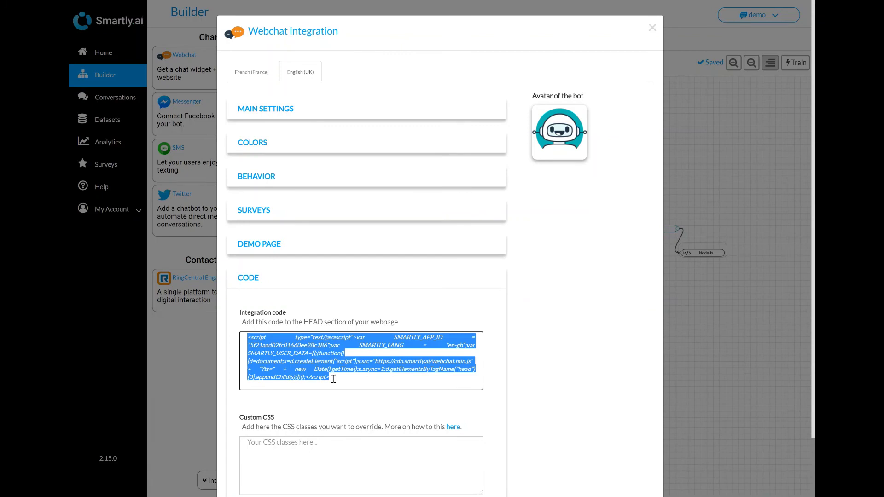
pyautogui.click(384, 413)
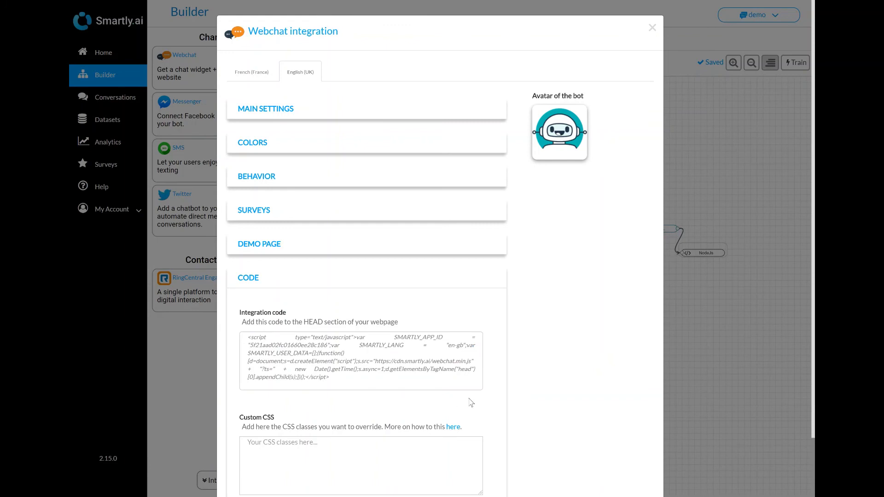
# Step: Launch the English (UK) webchat, save its integration settings, and close the dialog
pyautogui.scroll(-2, 471, 403)
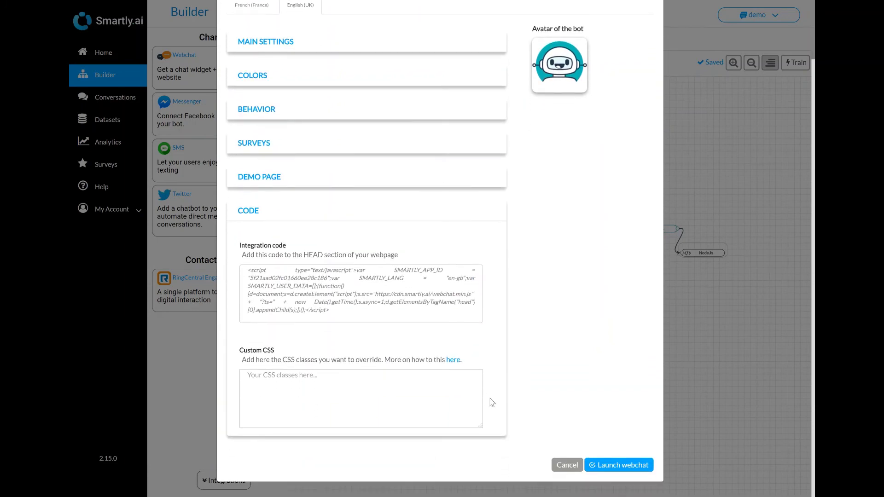
pyautogui.click(619, 466)
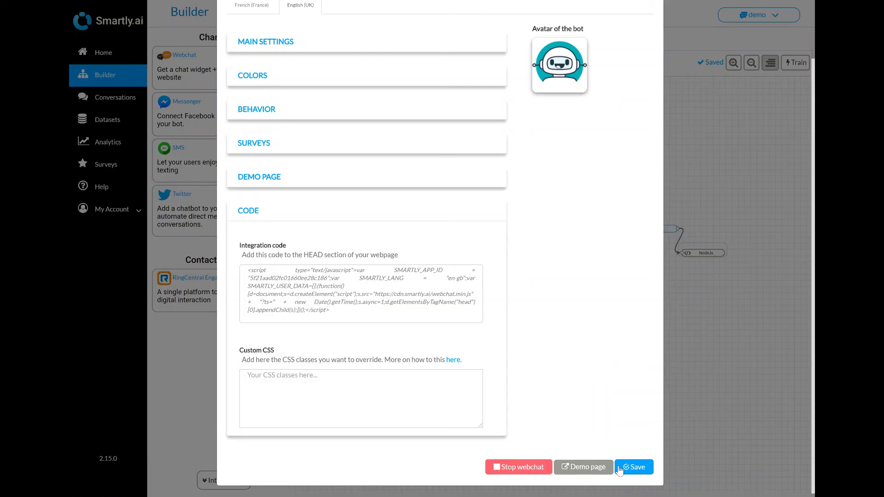
pyautogui.click(619, 466)
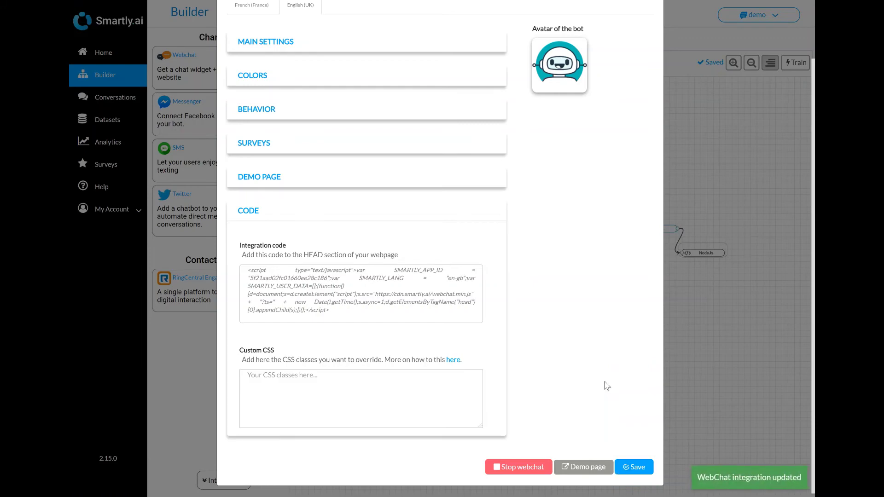
pyautogui.scroll(2, 608, 343)
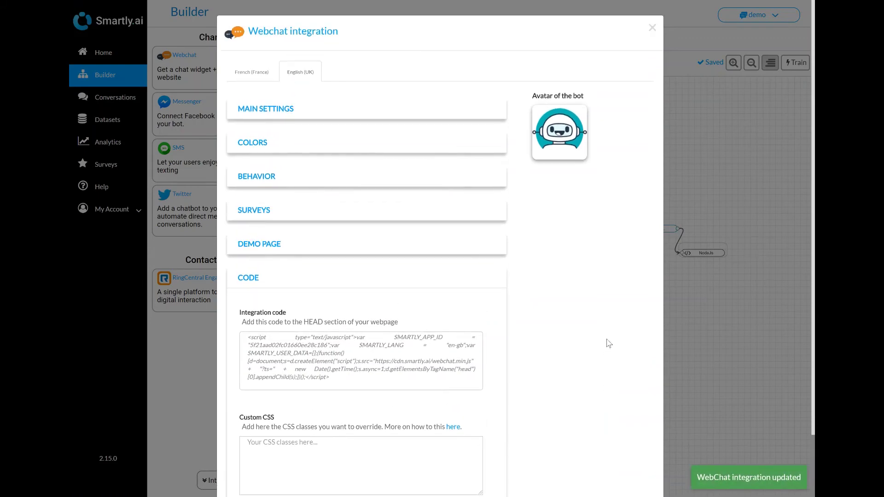
pyautogui.click(651, 27)
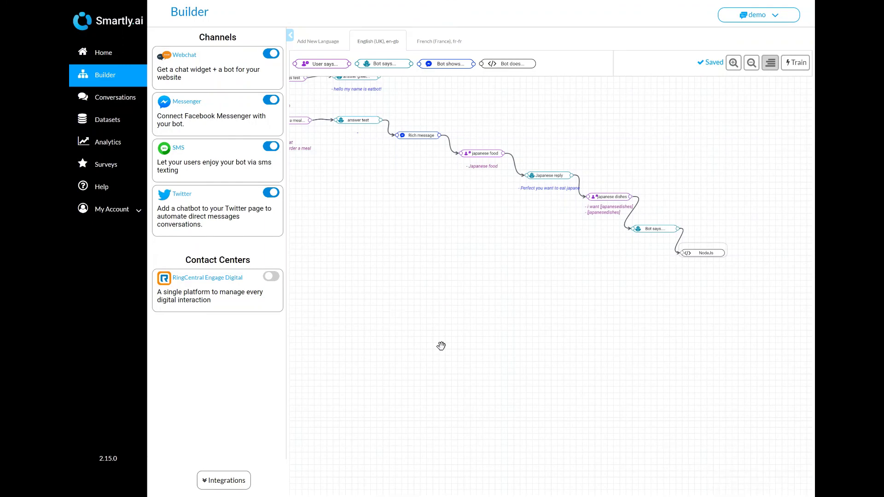
# Step: Download the Q&A sample file from the English (UK) datasets and open the CSV in Excel
pyautogui.click(98, 120)
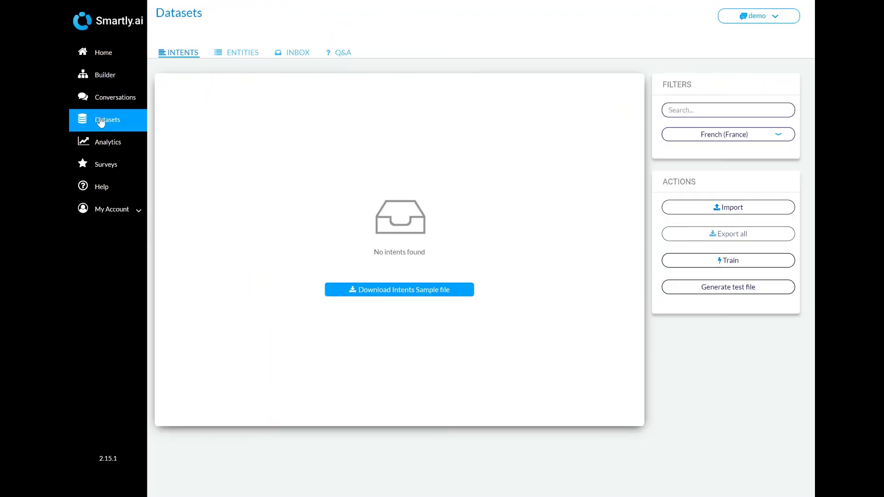
pyautogui.click(329, 55)
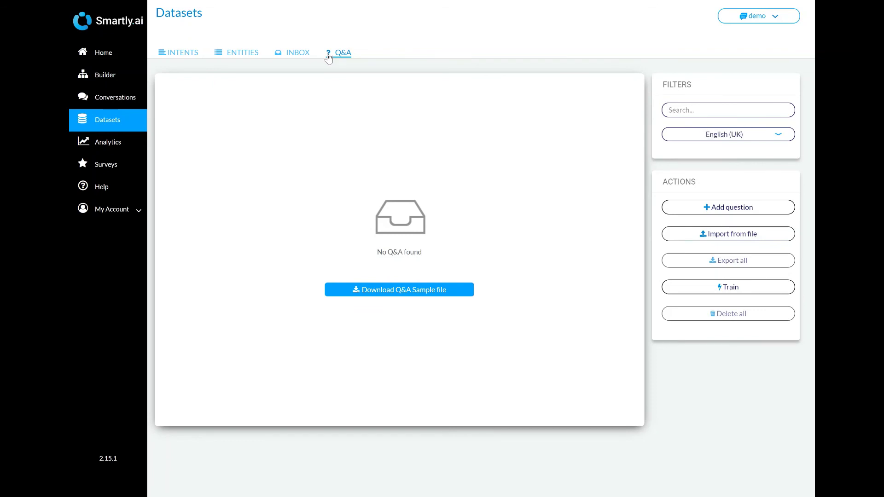
pyautogui.click(348, 289)
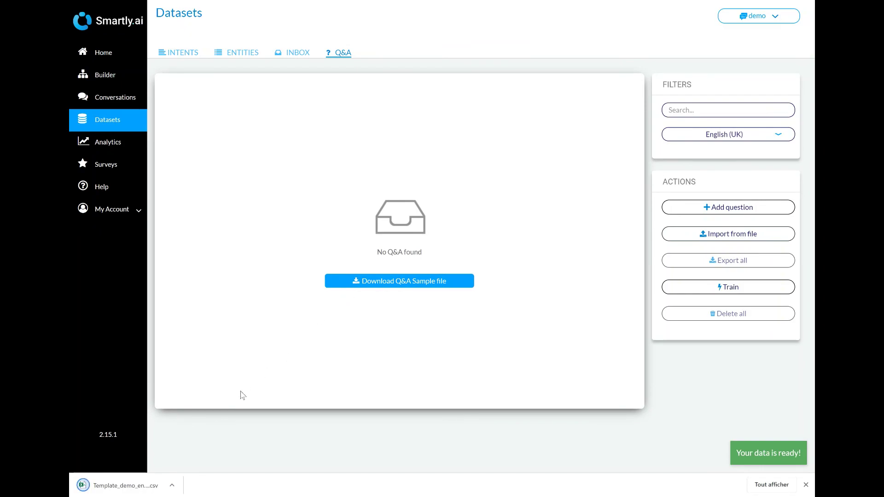
pyautogui.click(147, 484)
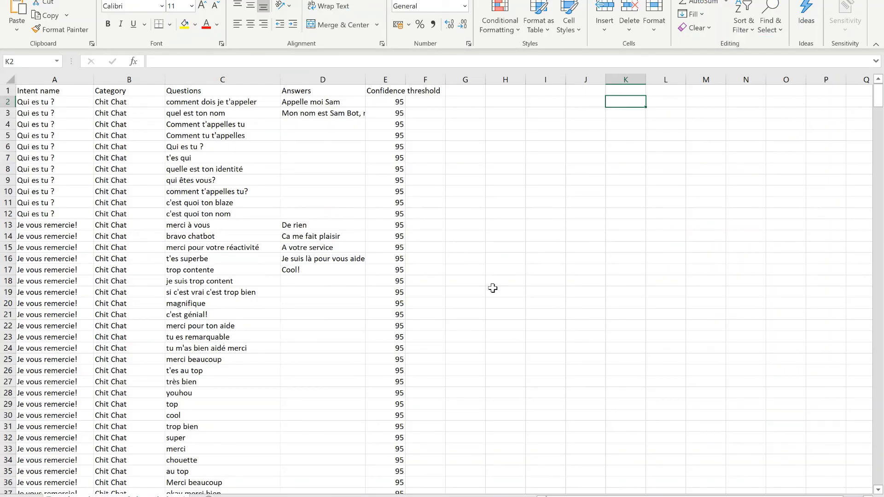
# Step: Examine the sample's intent name, category, questions, answers and confidence threshold columns in row 2
pyautogui.click(56, 104)
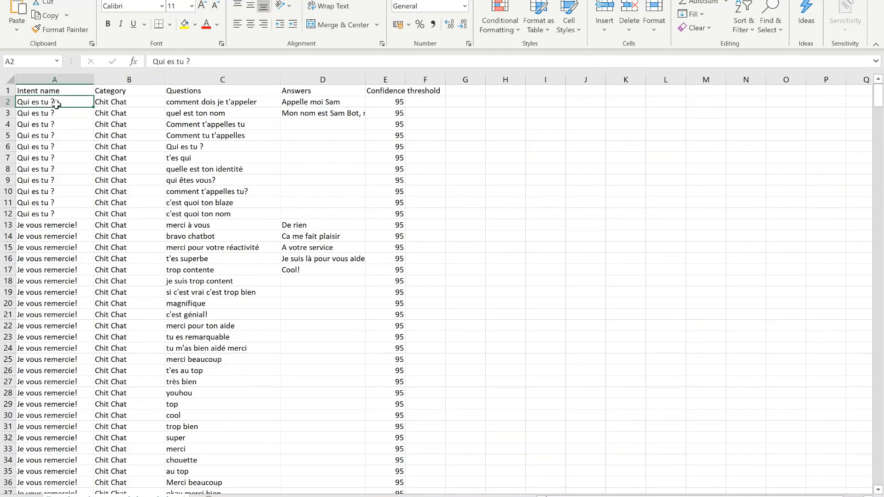
pyautogui.click(110, 103)
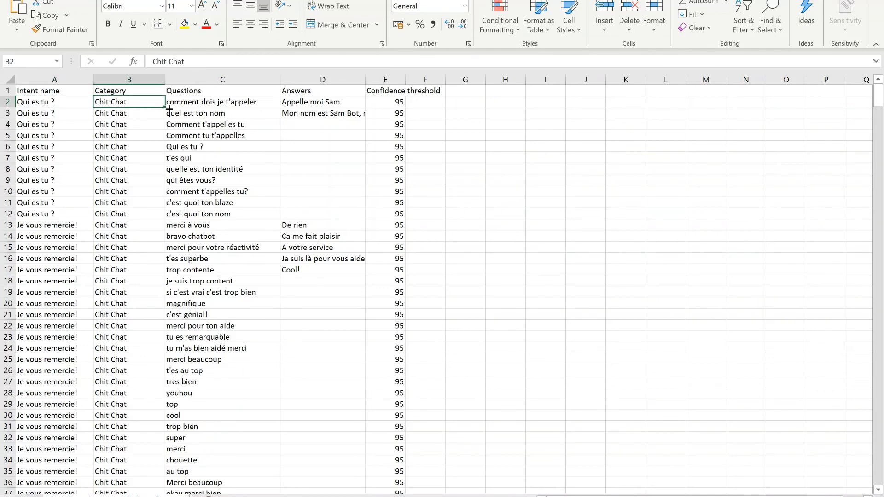
pyautogui.click(195, 103)
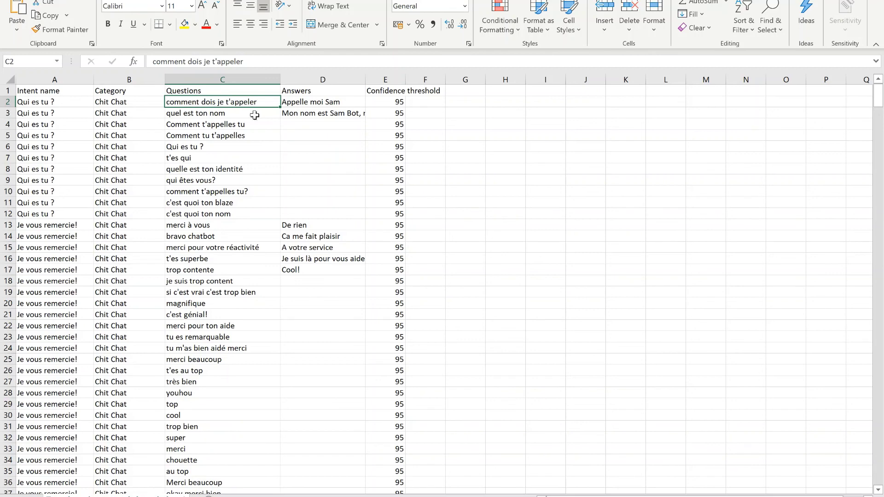
pyautogui.click(306, 102)
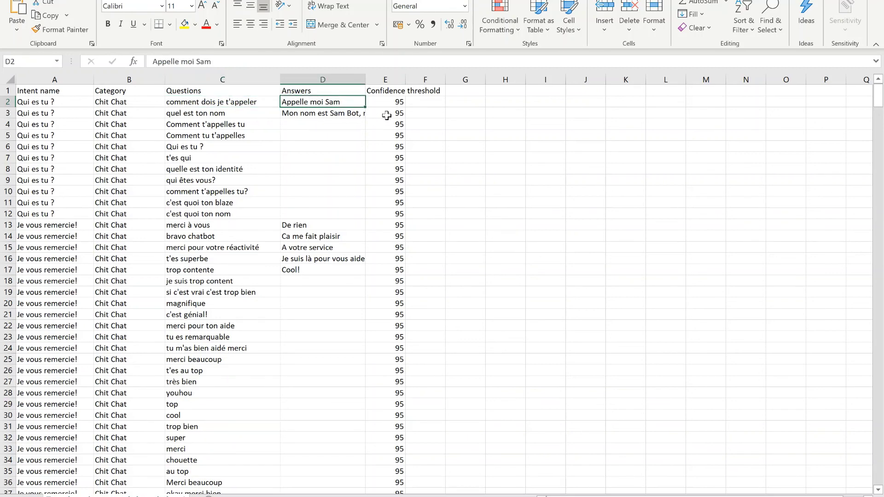
pyautogui.click(393, 102)
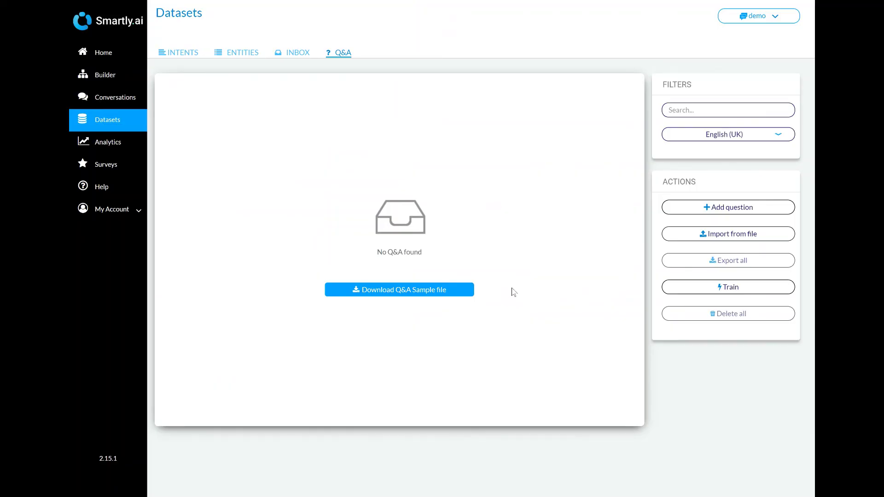
# Step: Switch back to Smartly.ai, import today's Template_demo_en-gb_knowledge CSV into the English (UK) Q&A dataset, and train the bot
pyautogui.click(681, 239)
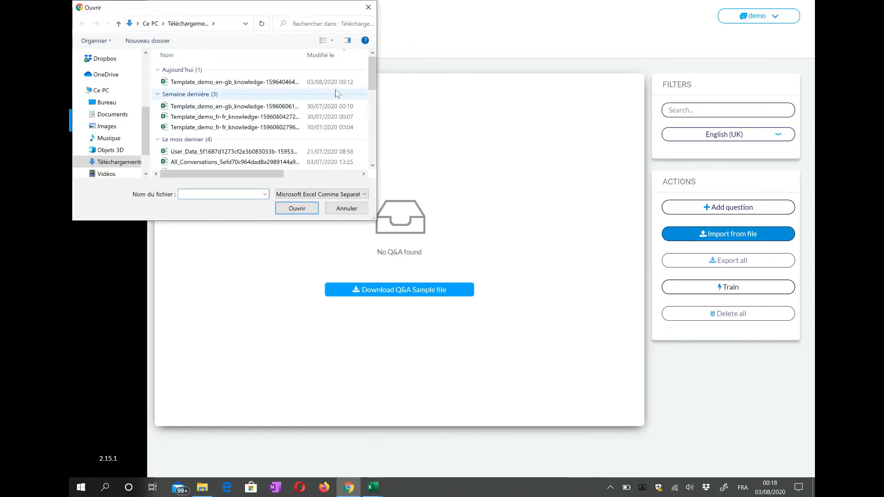
pyautogui.click(331, 82)
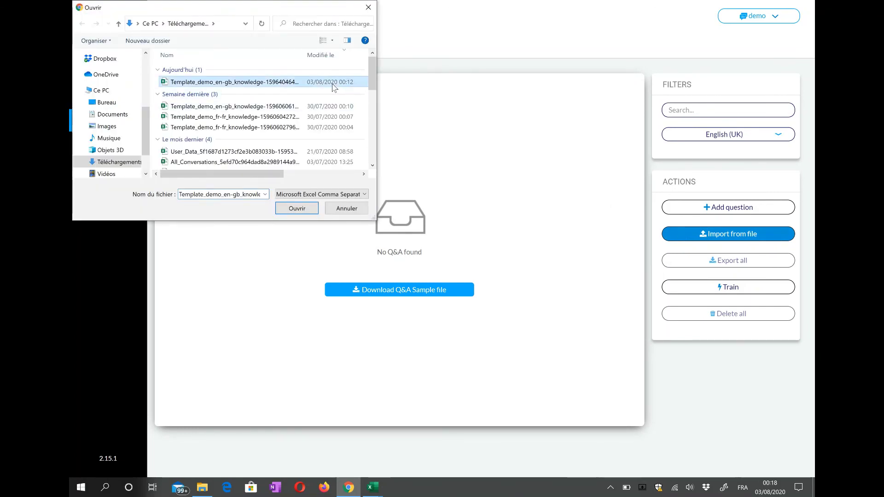
pyautogui.click(297, 208)
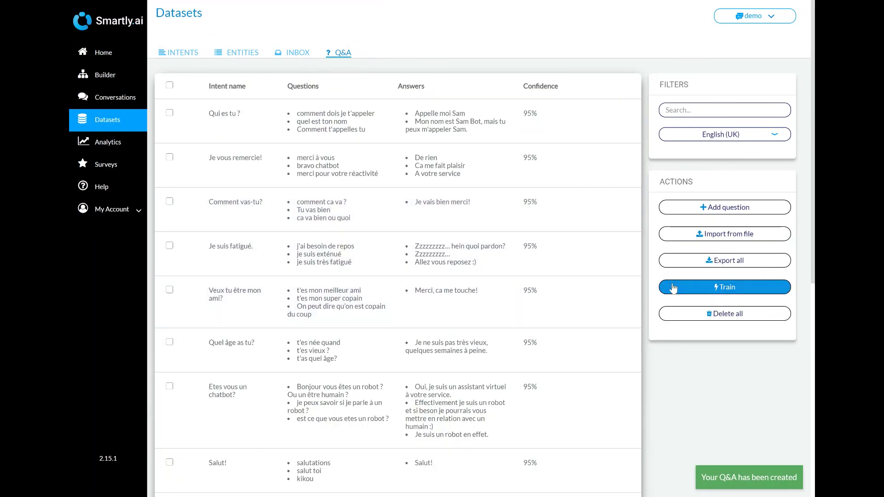
pyautogui.click(673, 288)
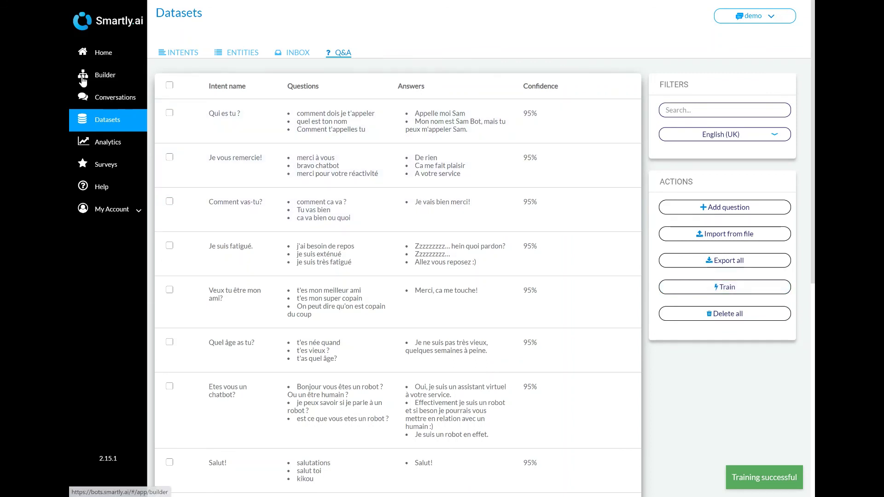
# Step: Return to the bot's English (UK) flow and test the conversation with the message "thank you"
pyautogui.click(98, 76)
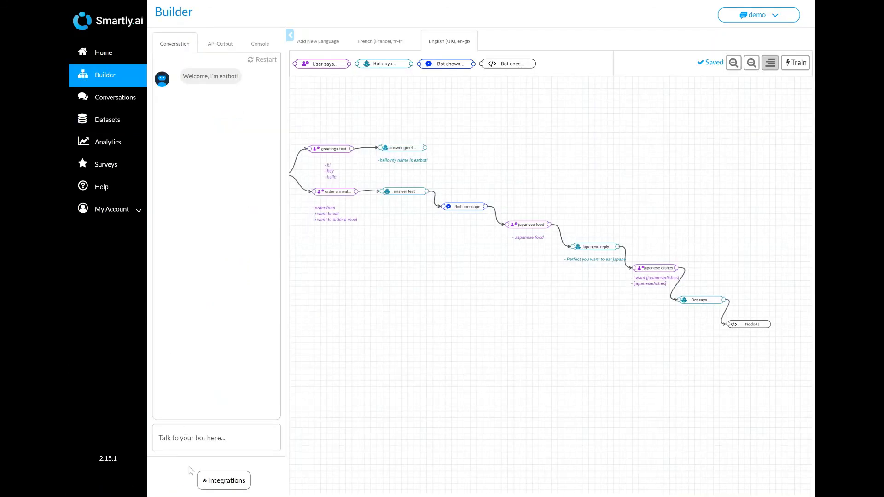
pyautogui.click(189, 439)
pyautogui.write('tha')
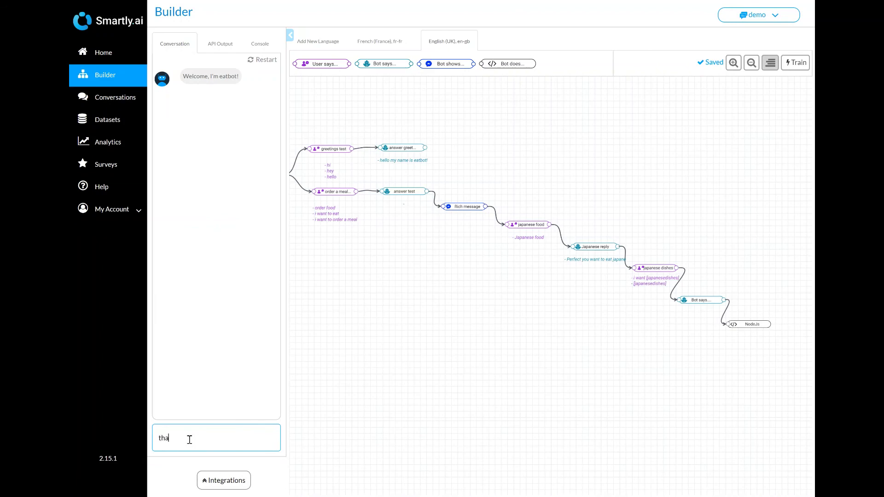
pyautogui.write('nk you')
pyautogui.press('Return')
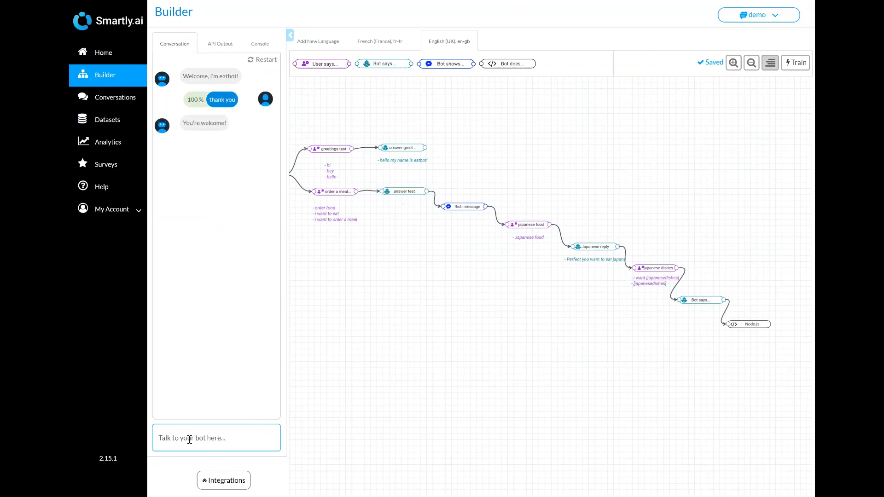